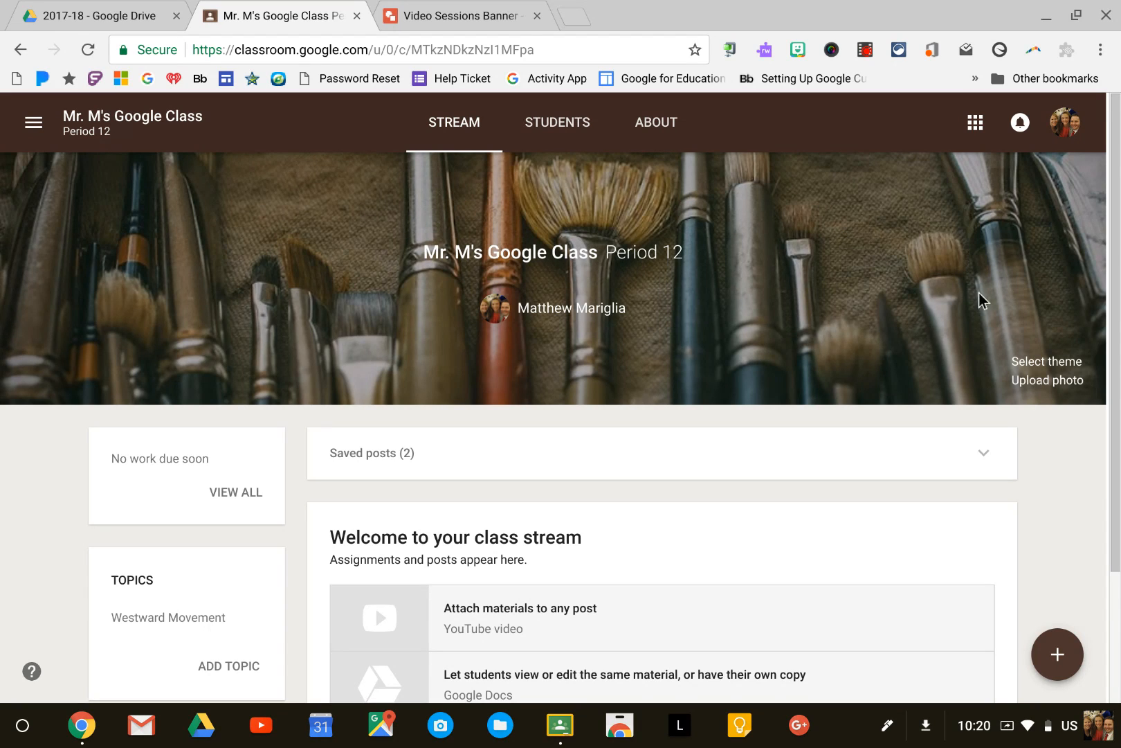
# Step: Browse the preset header images in the class theme gallery and close it
pyautogui.click(1016, 359)
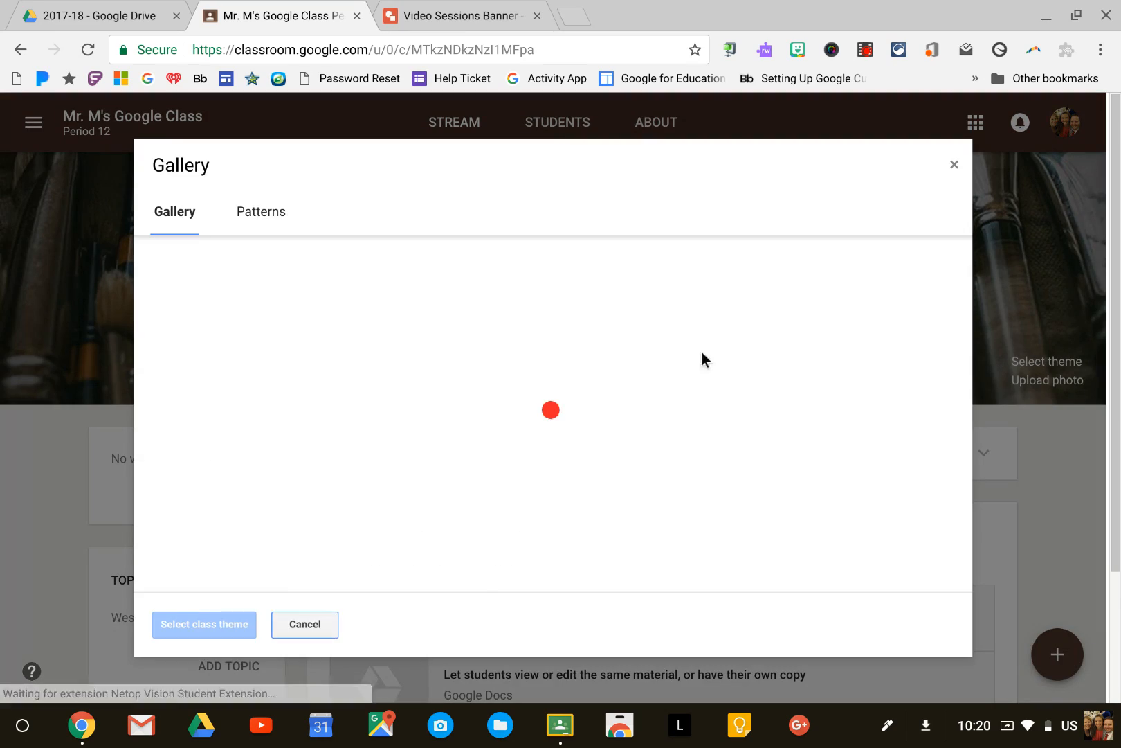
pyautogui.scroll(-10, 443, 325)
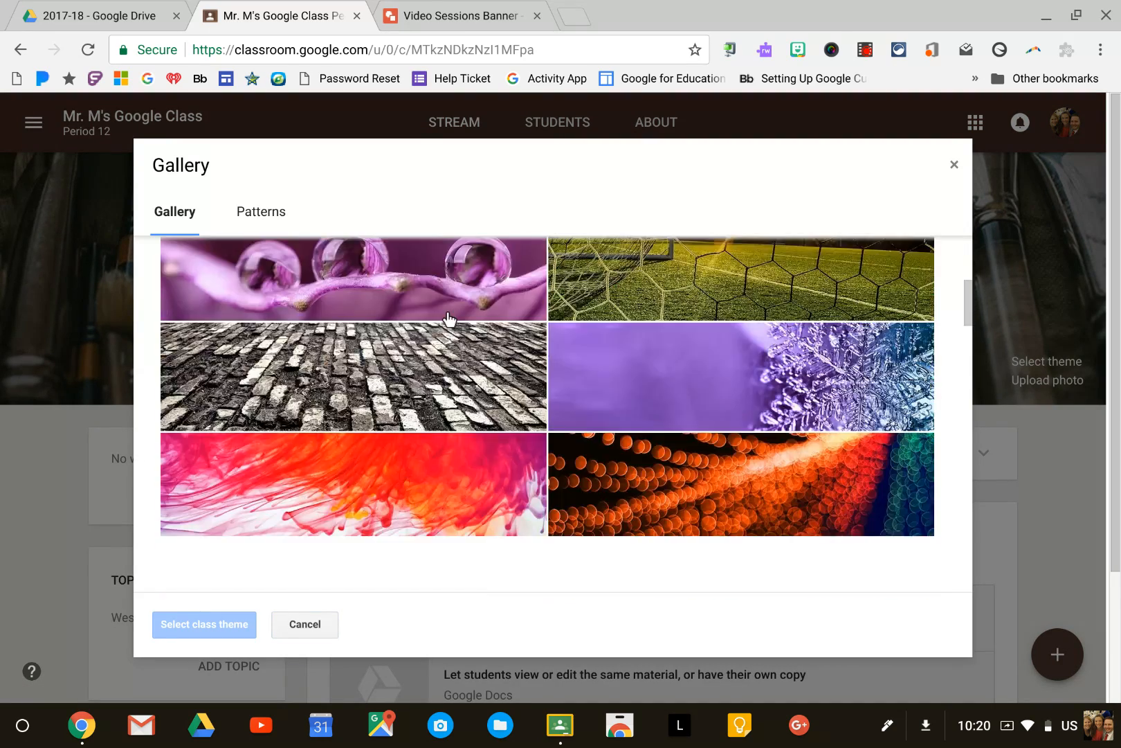
pyautogui.scroll(-5, 453, 320)
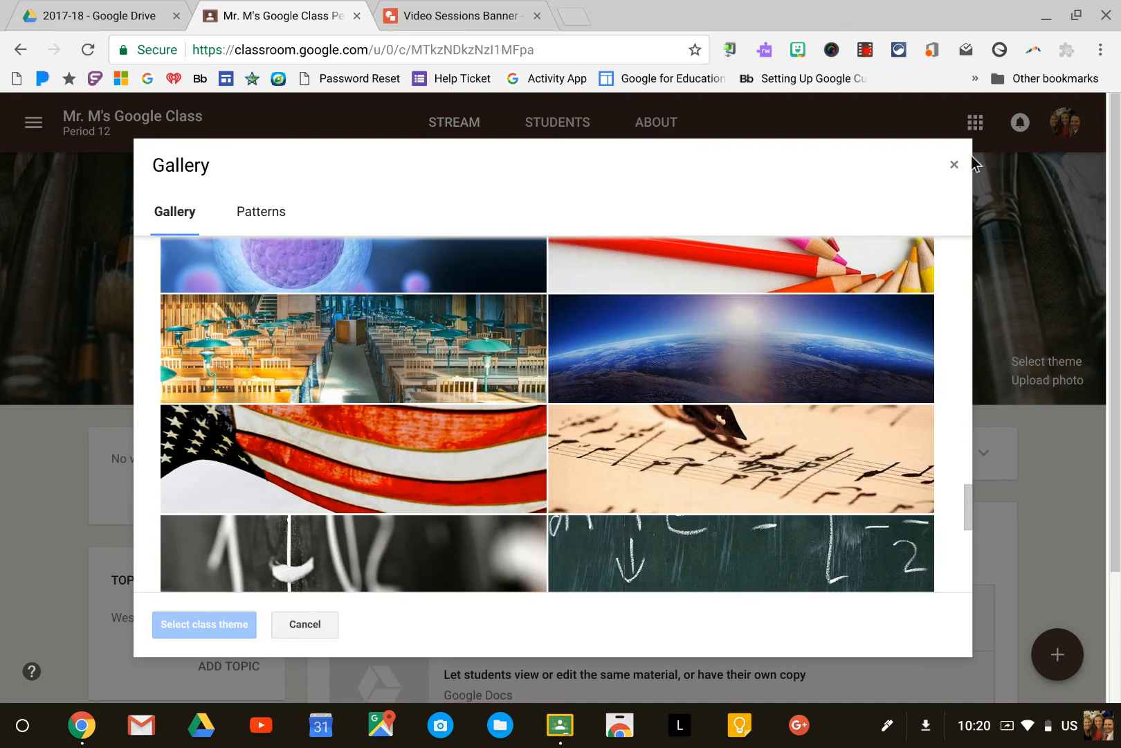
pyautogui.click(951, 164)
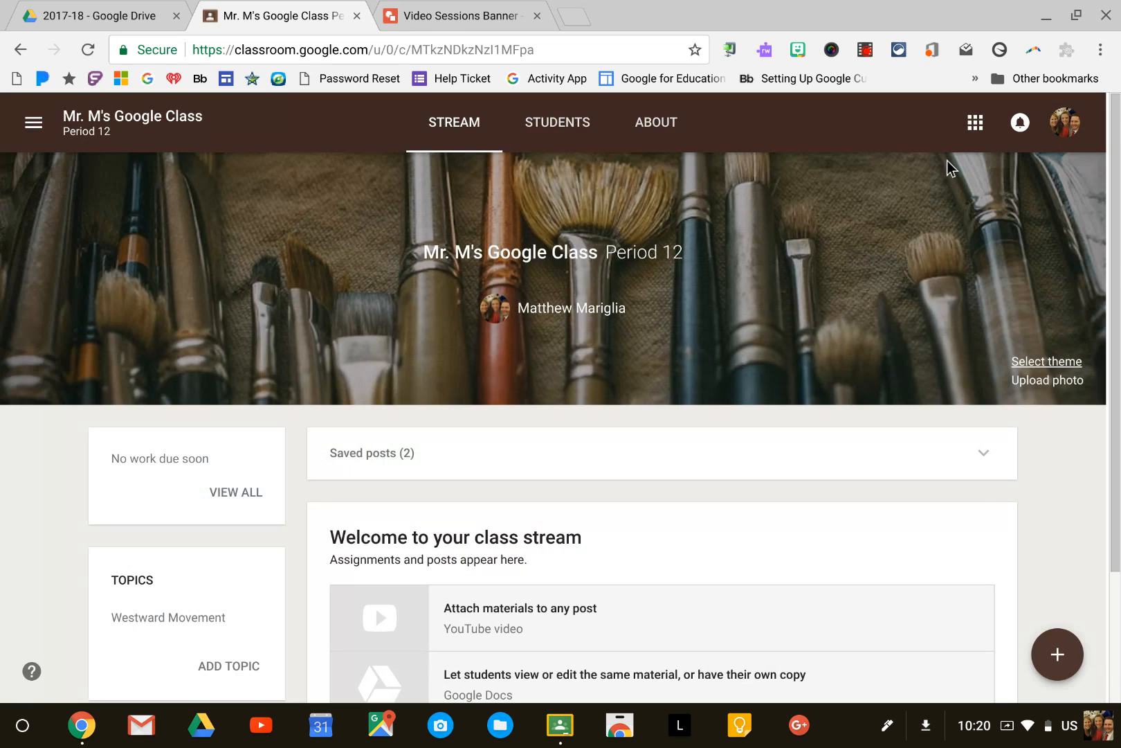
# Step: View the photo upload dialog for the class header, close it, and look at the Video Sessions Banner drawing
pyautogui.click(1051, 375)
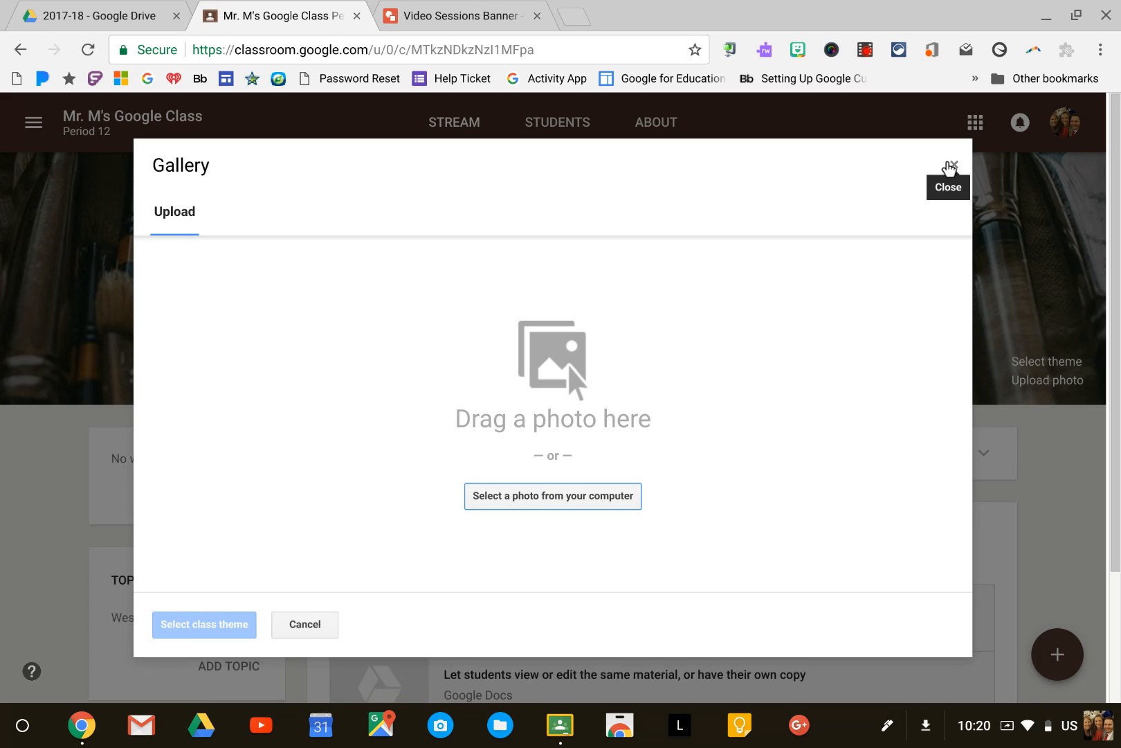
pyautogui.click(948, 166)
pyautogui.click(488, 9)
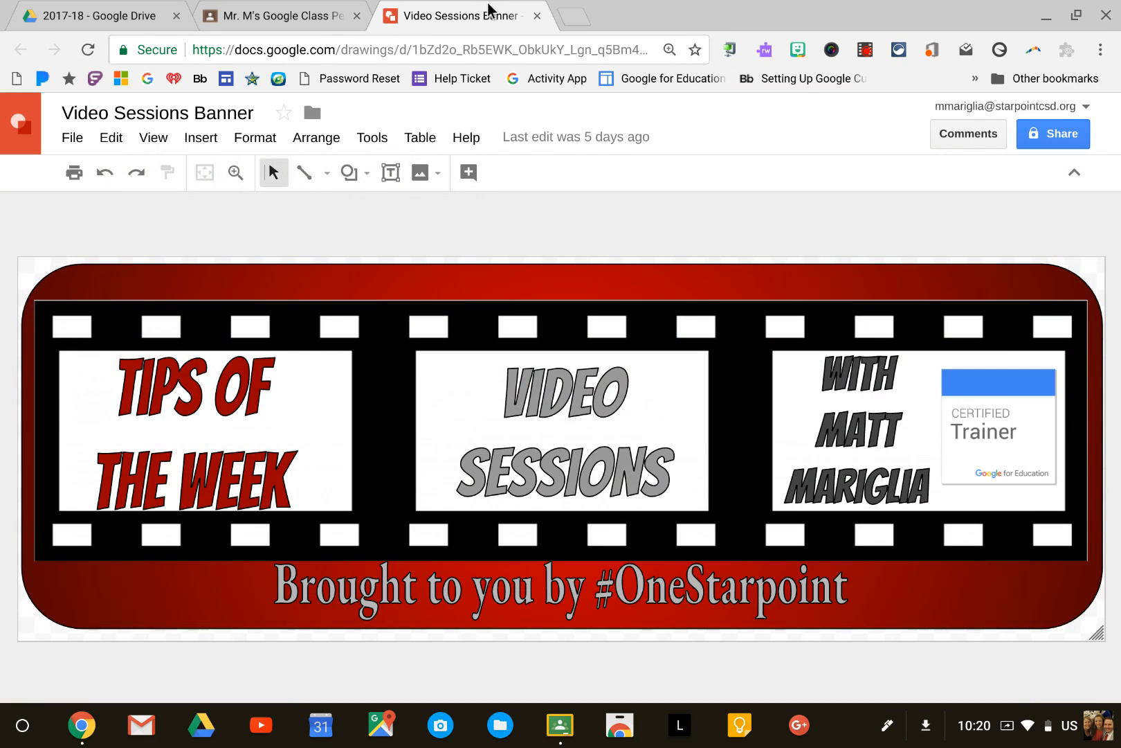
# Step: Switch to Google Drive and create a new Google Drawings file in the 2017-18 folder
pyautogui.click(85, 16)
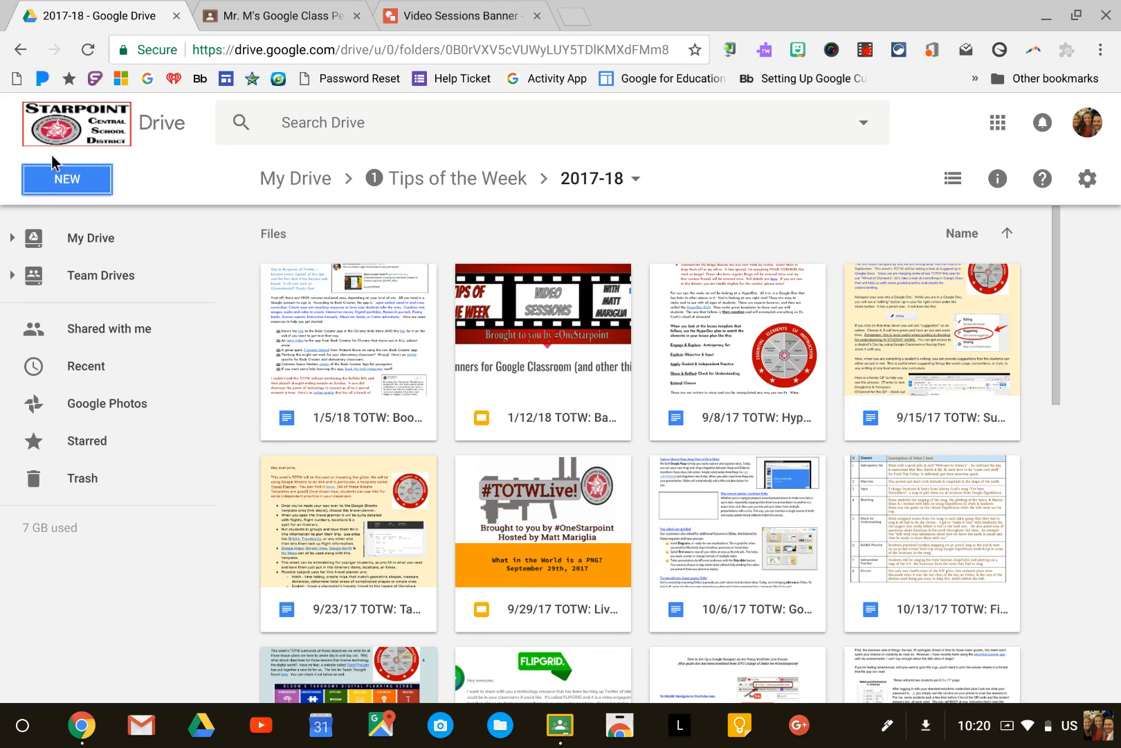
pyautogui.click(48, 178)
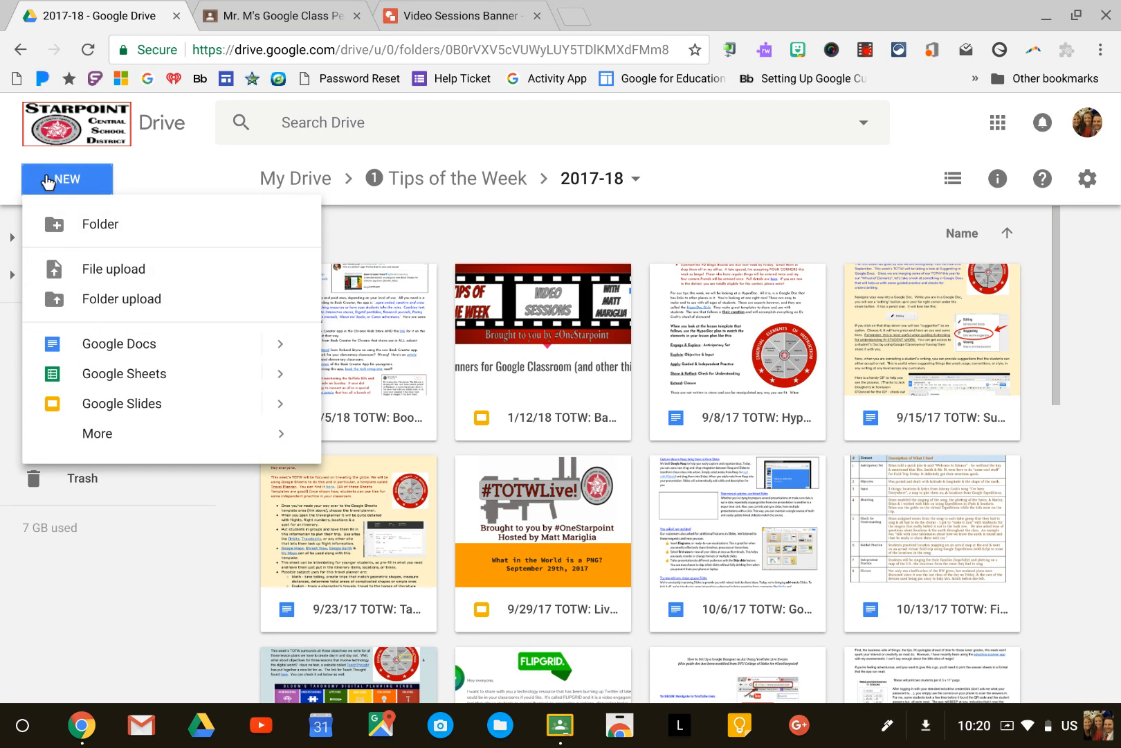
pyautogui.moveTo(112, 432)
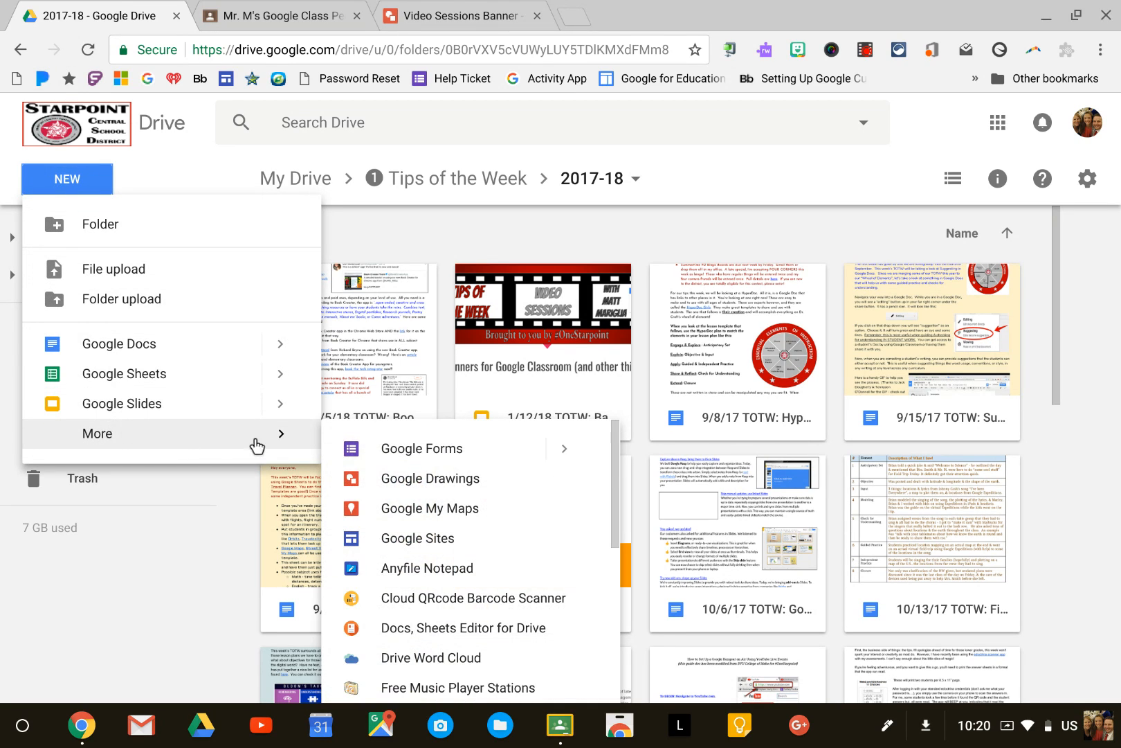
pyautogui.click(410, 481)
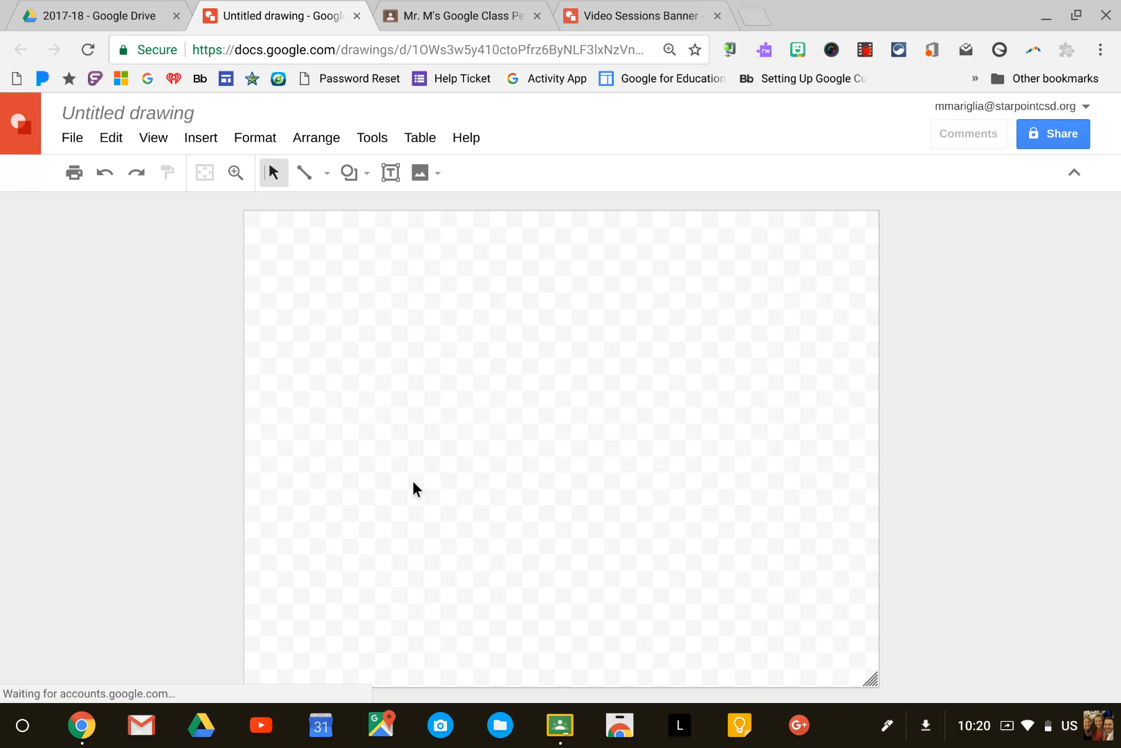
# Step: Rename the untitled drawing as "Classroom Header"
pyautogui.click(149, 104)
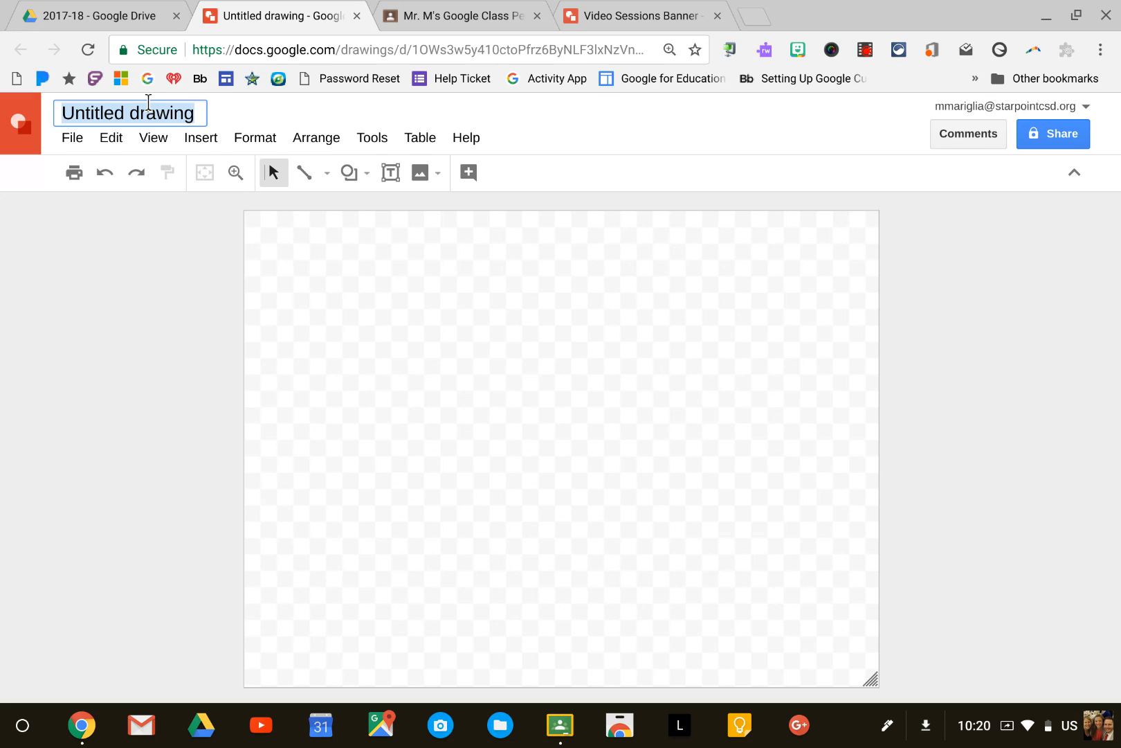
pyautogui.write('Classroo')
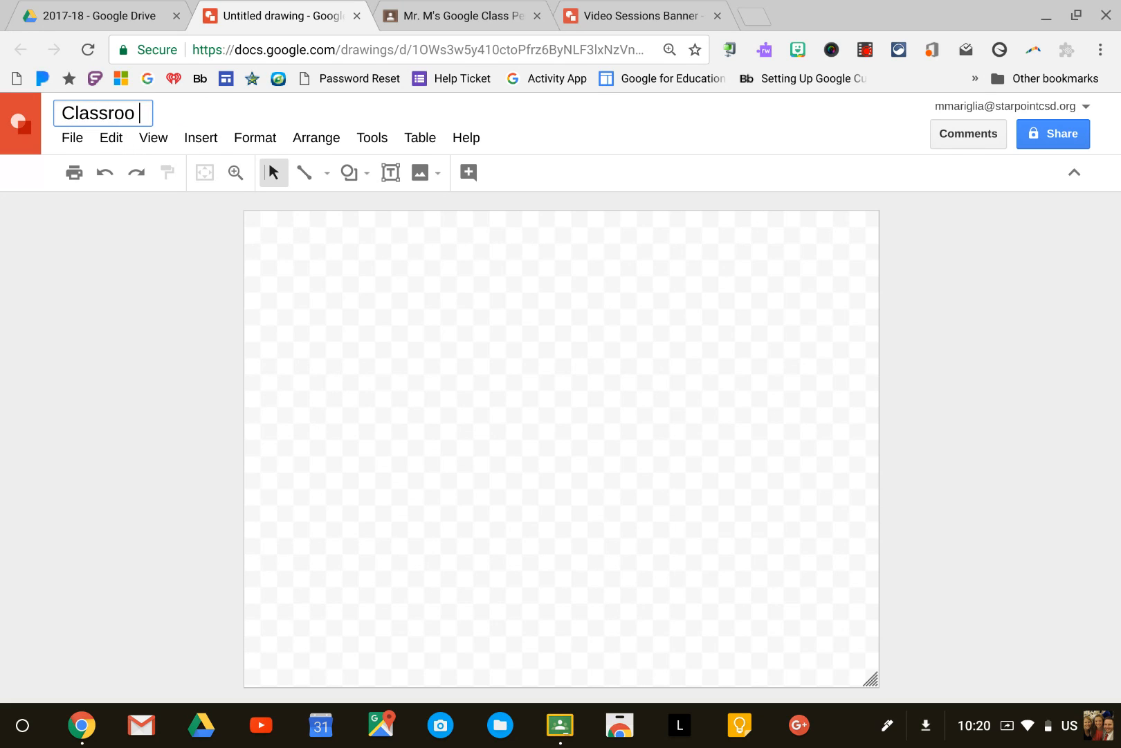
pyautogui.write('m Header')
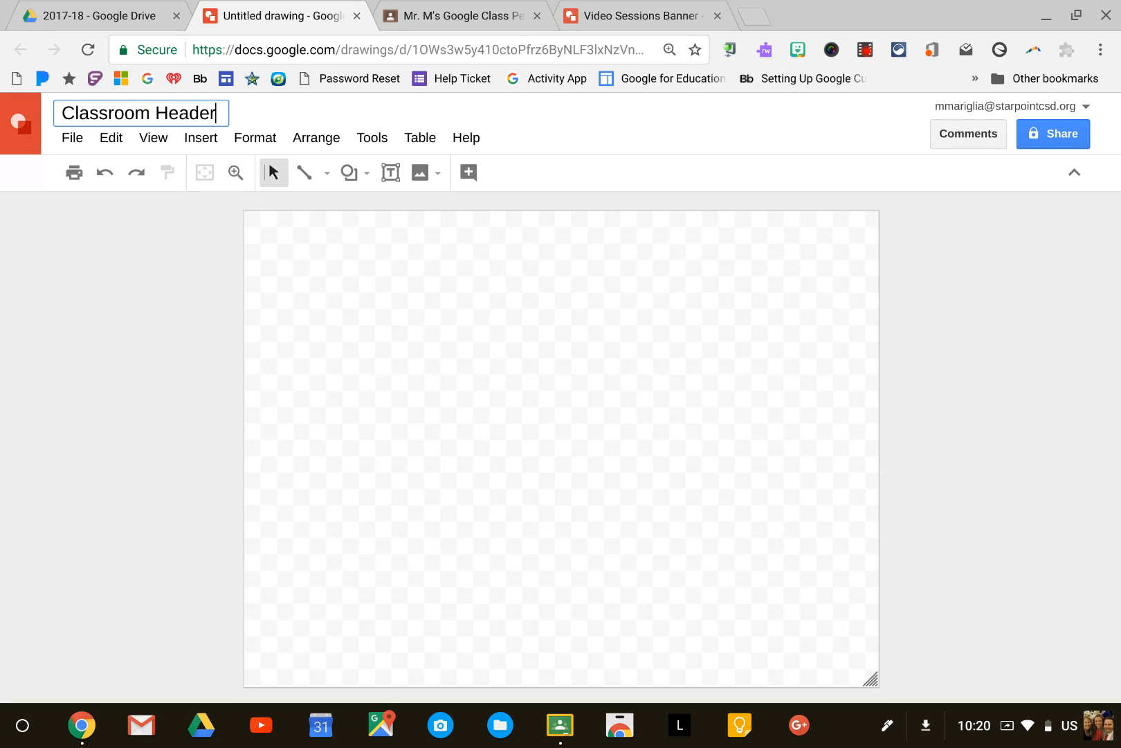
pyautogui.press('Return')
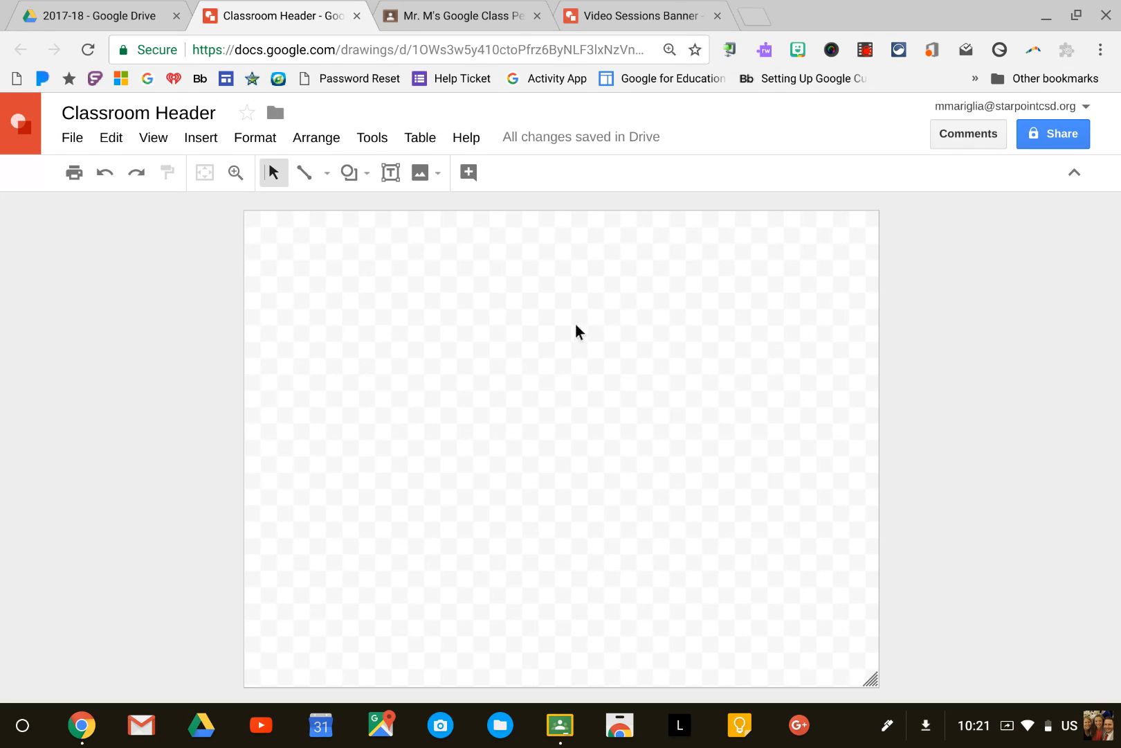
# Step: Set the drawing's page size to a custom 1600 x 400 pixels
pyautogui.click(59, 134)
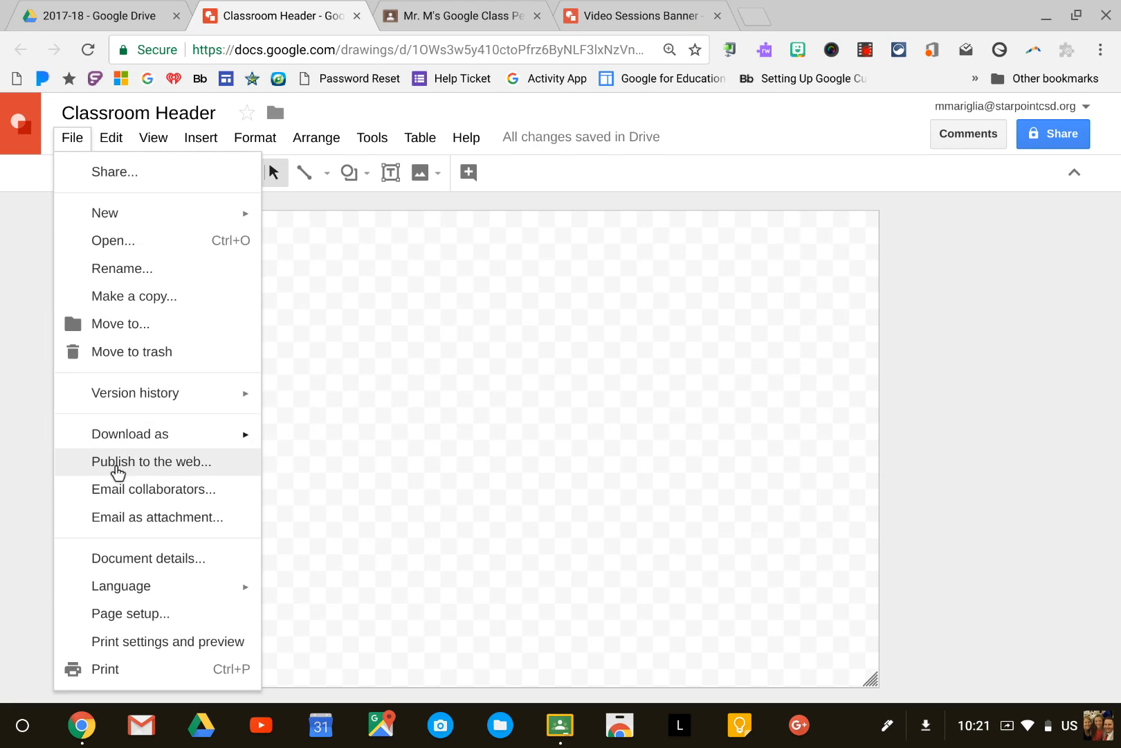
pyautogui.click(118, 613)
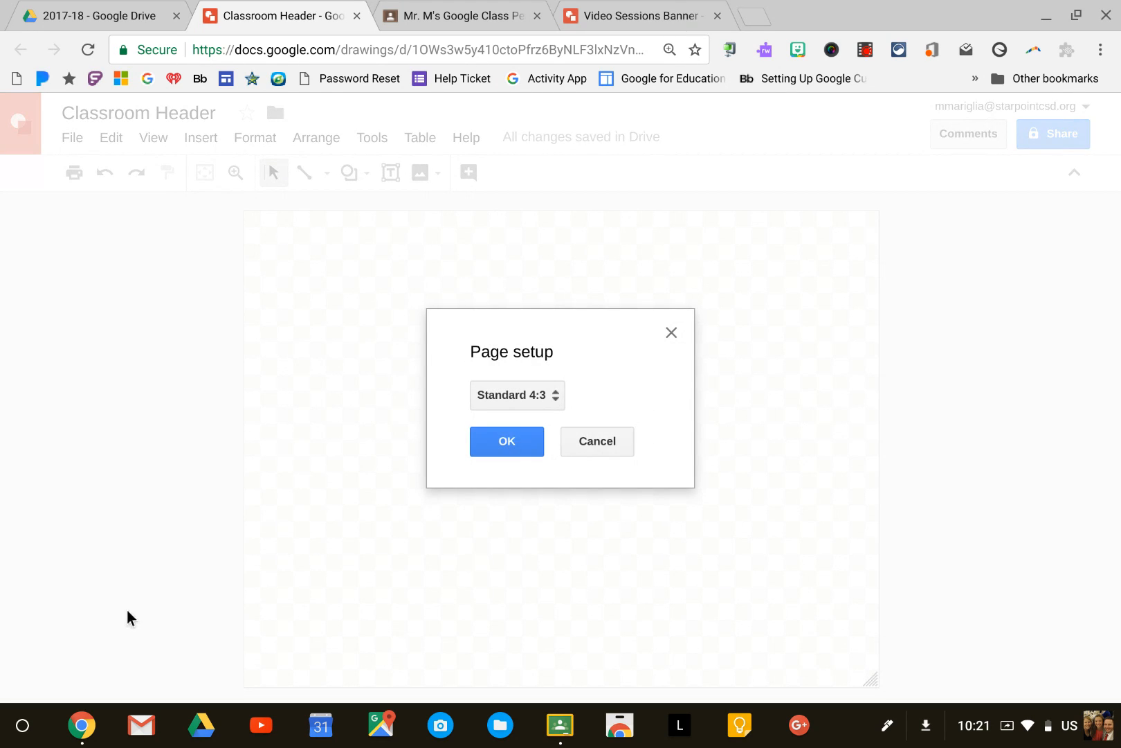
pyautogui.click(516, 394)
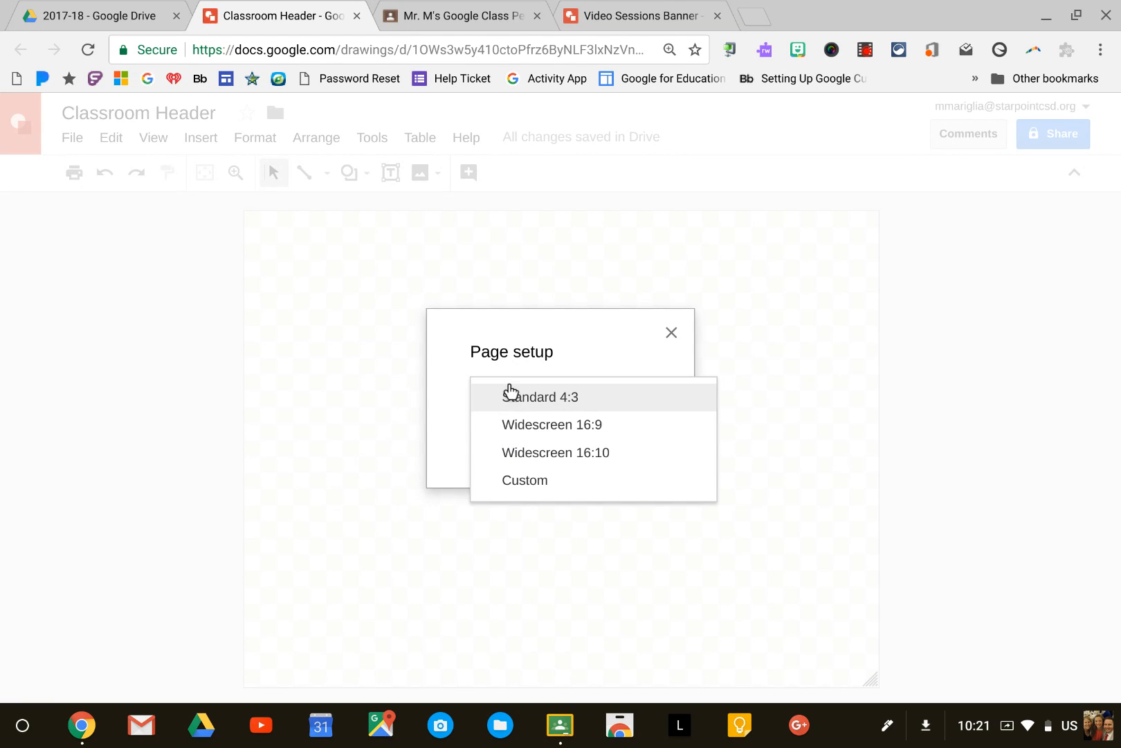
pyautogui.click(502, 485)
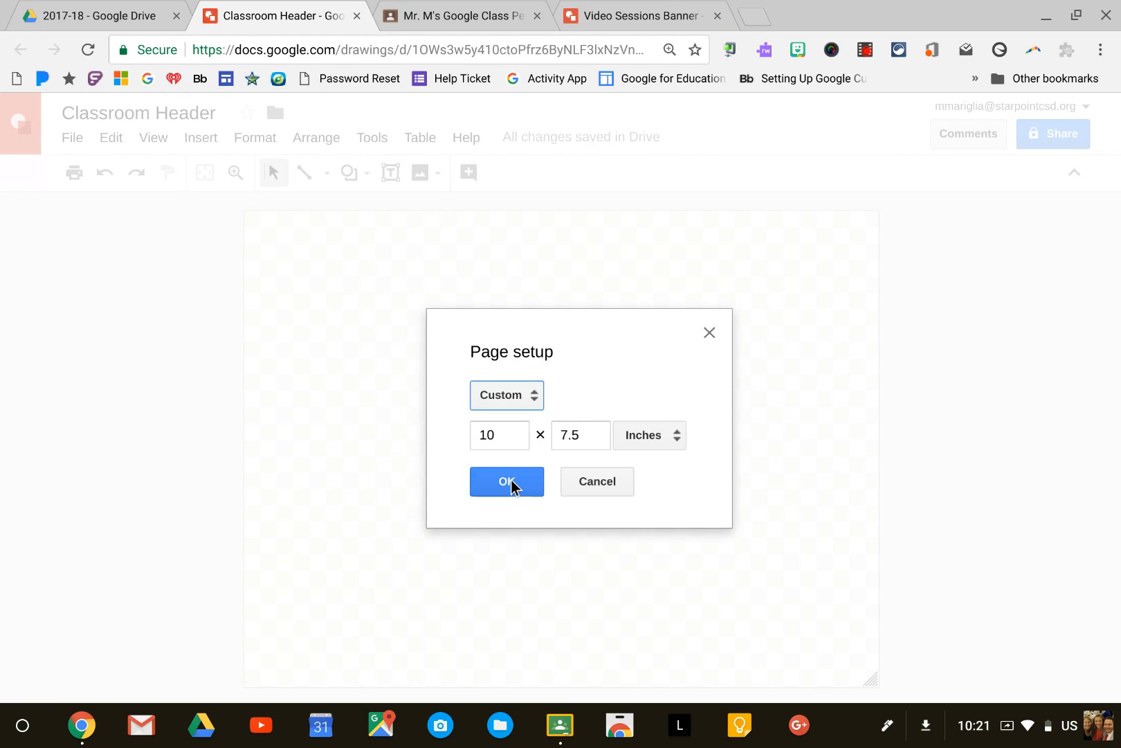
pyautogui.click(641, 434)
pyautogui.click(650, 519)
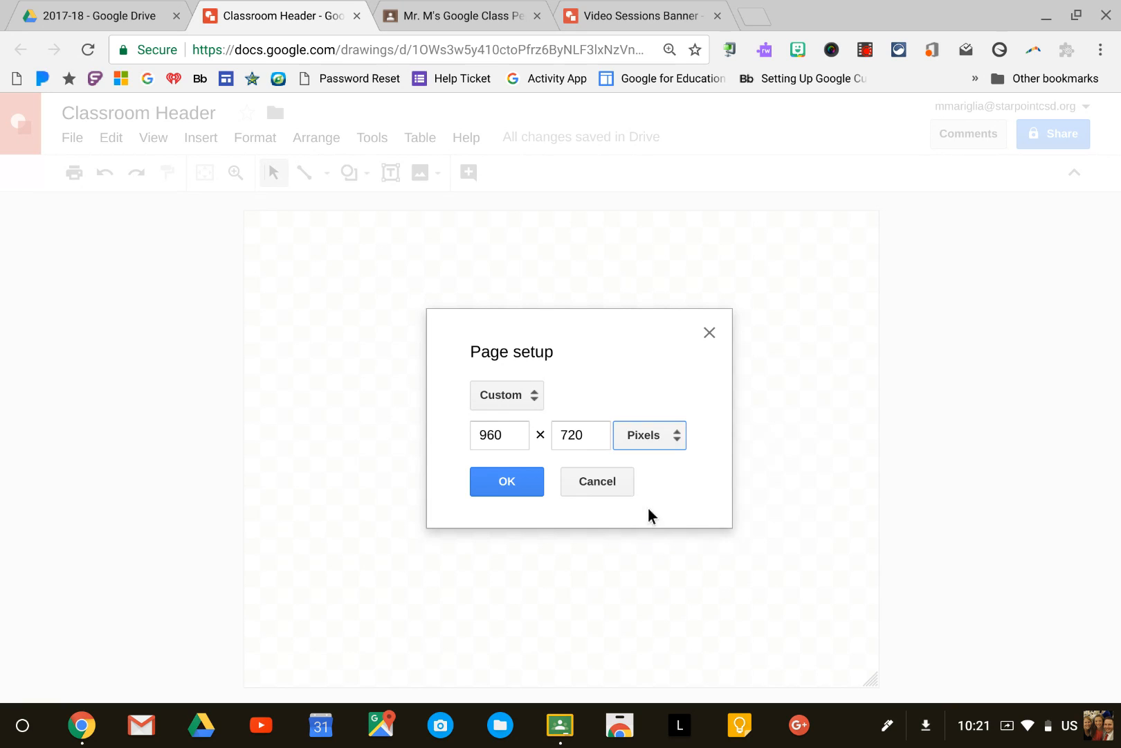
pyautogui.doubleClick(512, 424)
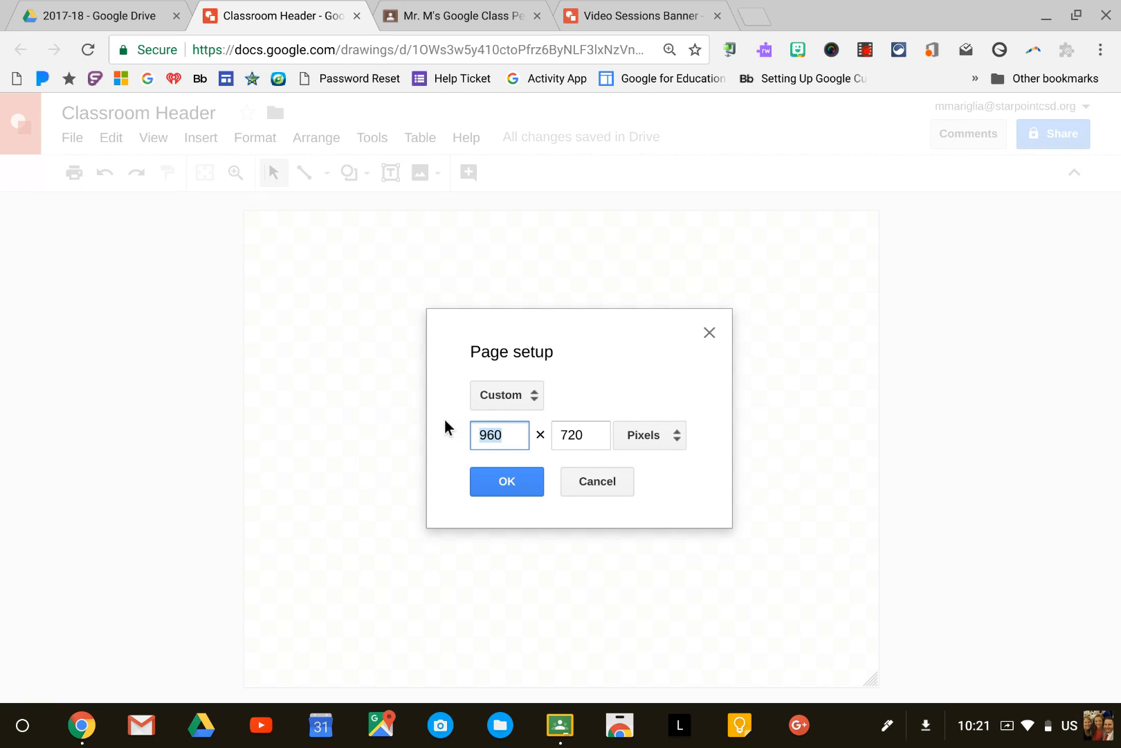
pyautogui.write('1600')
pyautogui.doubleClick(566, 427)
pyautogui.write('400')
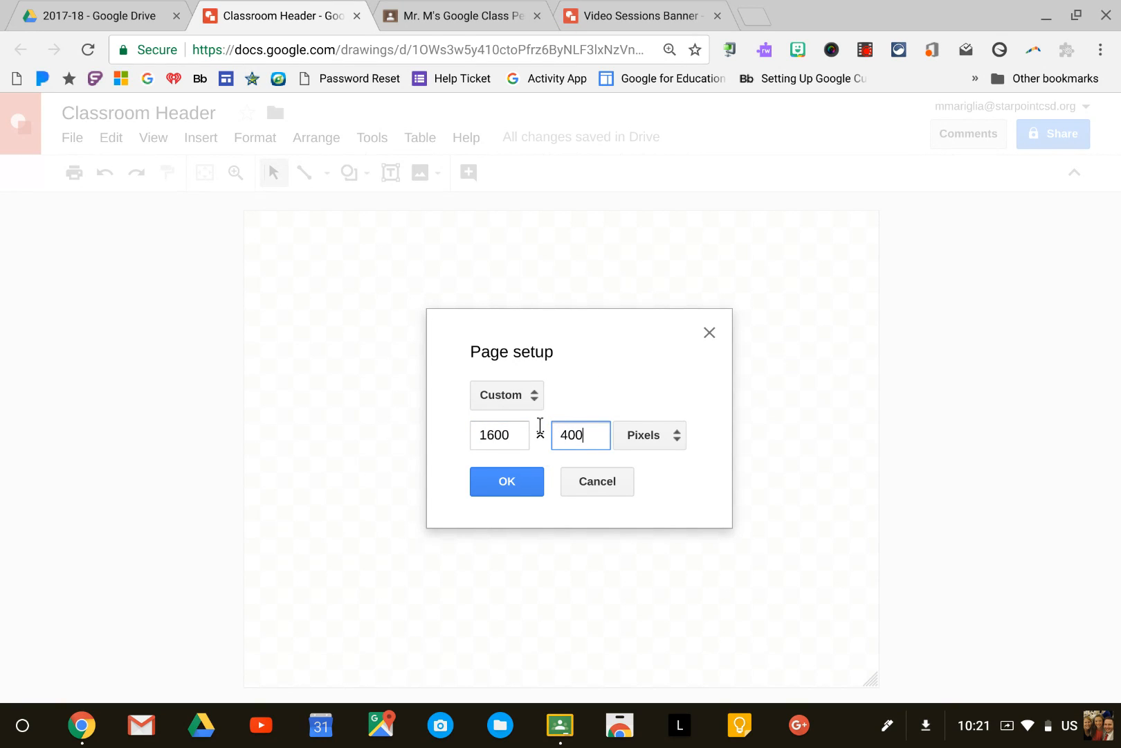
pyautogui.click(506, 485)
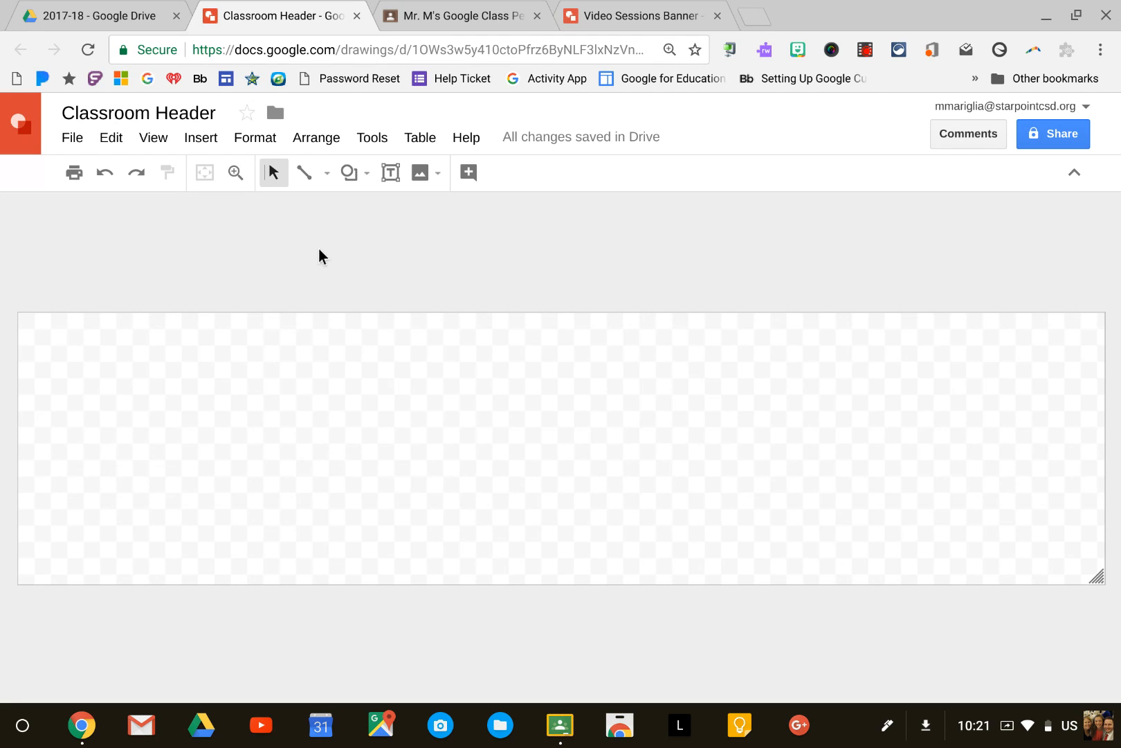
# Step: Copy the confetti Bitmoji from the recent ones and paste it into the drawing
pyautogui.click(791, 46)
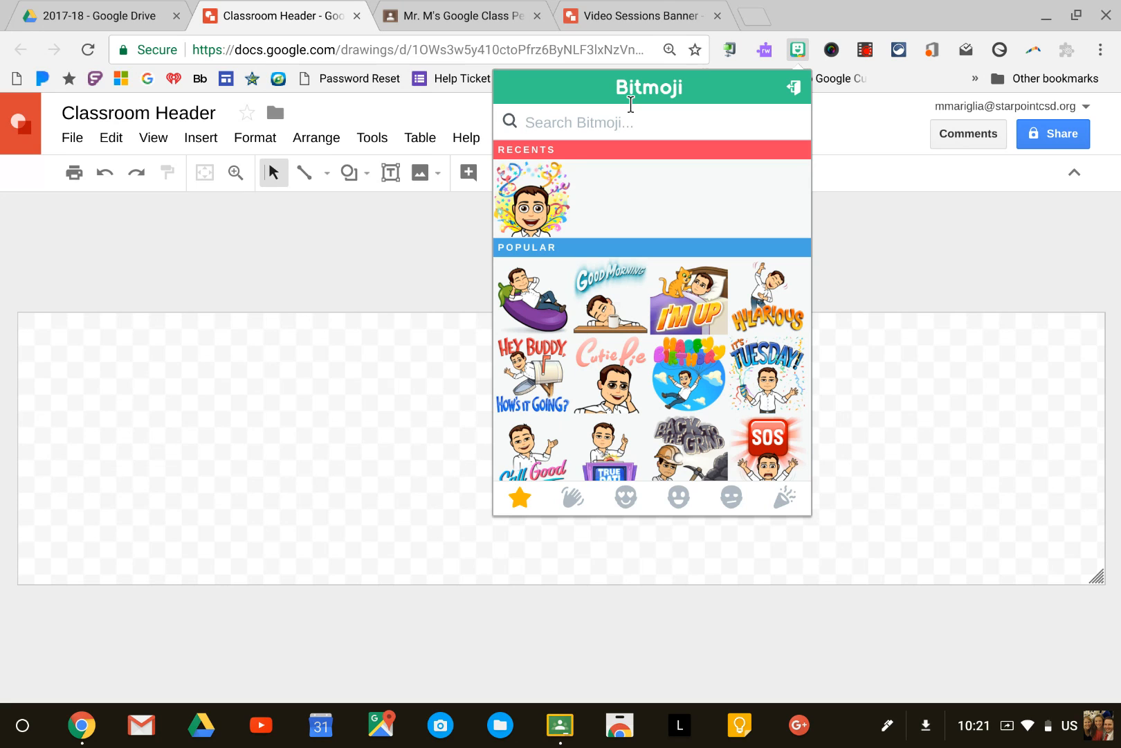
pyautogui.click(526, 191)
pyautogui.rightClick(526, 197)
pyautogui.click(568, 266)
pyautogui.rightClick(249, 373)
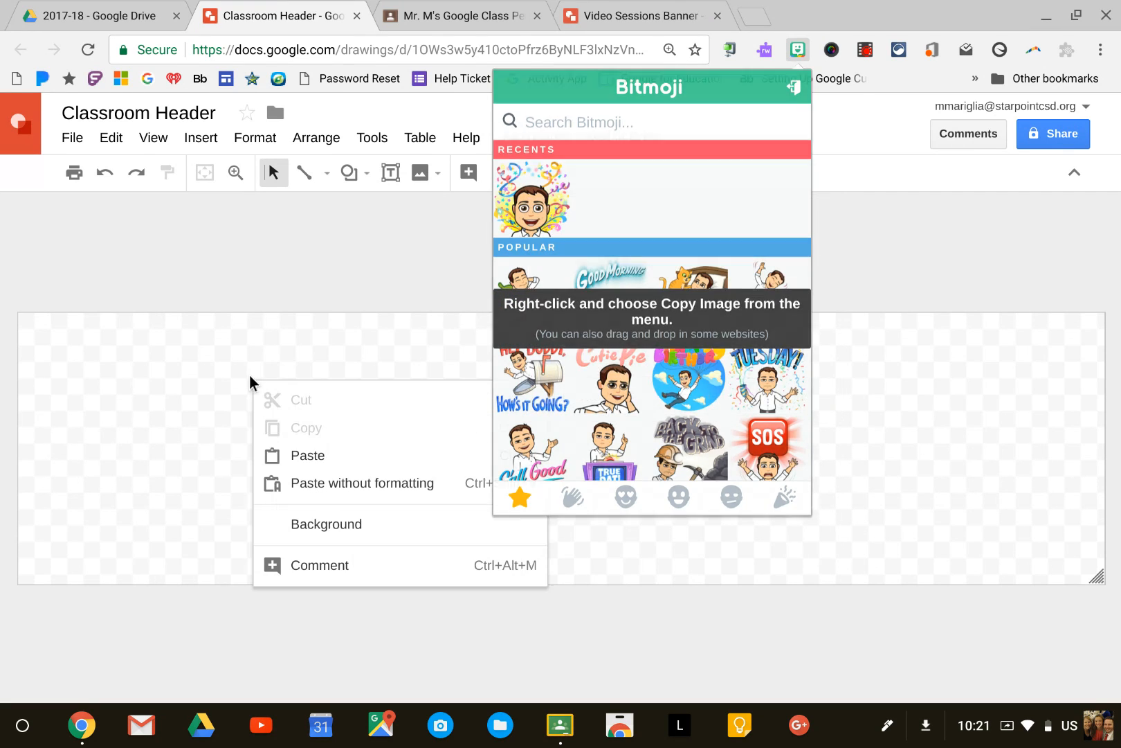
pyautogui.click(294, 454)
# Step: Resize and reposition the Bitmoji so it nearly fills the banner's height in the left part of the canvas
pyautogui.moveTo(175, 461); pyautogui.dragTo(325, 461)
pyautogui.moveTo(414, 565); pyautogui.dragTo(377, 527)
pyautogui.moveTo(316, 421); pyautogui.dragTo(289, 434)
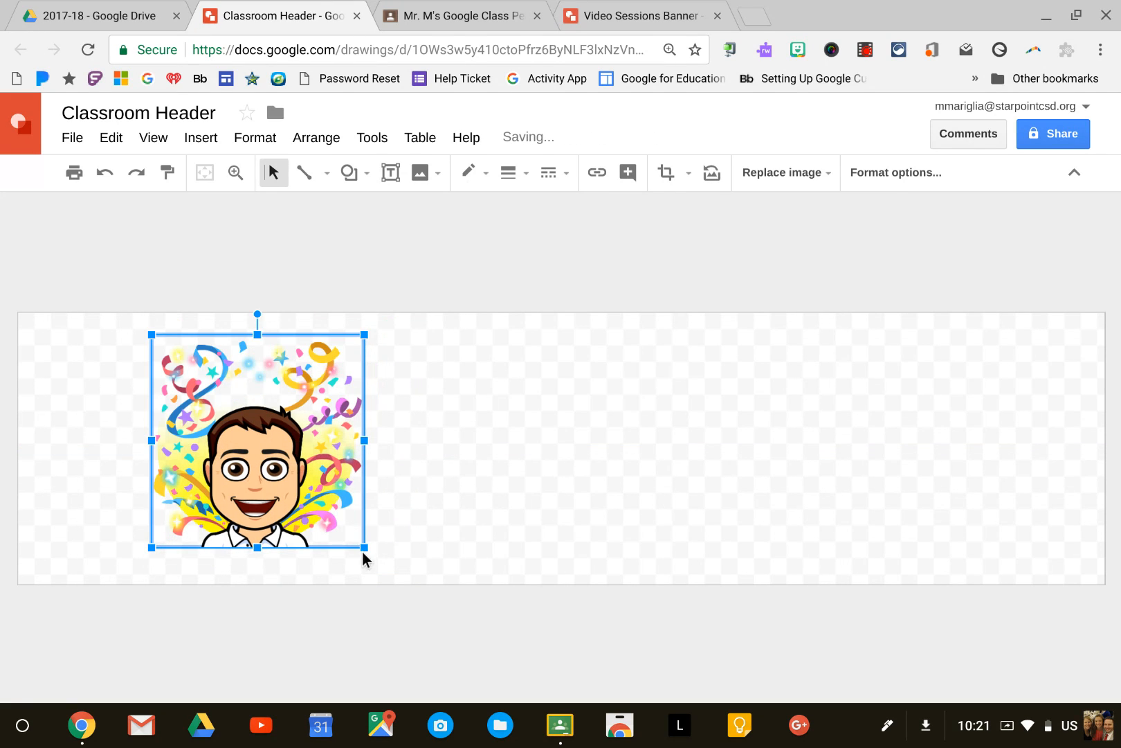
pyautogui.moveTo(364, 547); pyautogui.dragTo(381, 564)
pyautogui.moveTo(298, 481); pyautogui.dragTo(281, 475)
# Step: Insert the word art "Welcome to Mr. M's Class!!!" and narrow it to fit beside the Bitmoji, slightly above the banner's middle
pyautogui.click(201, 137)
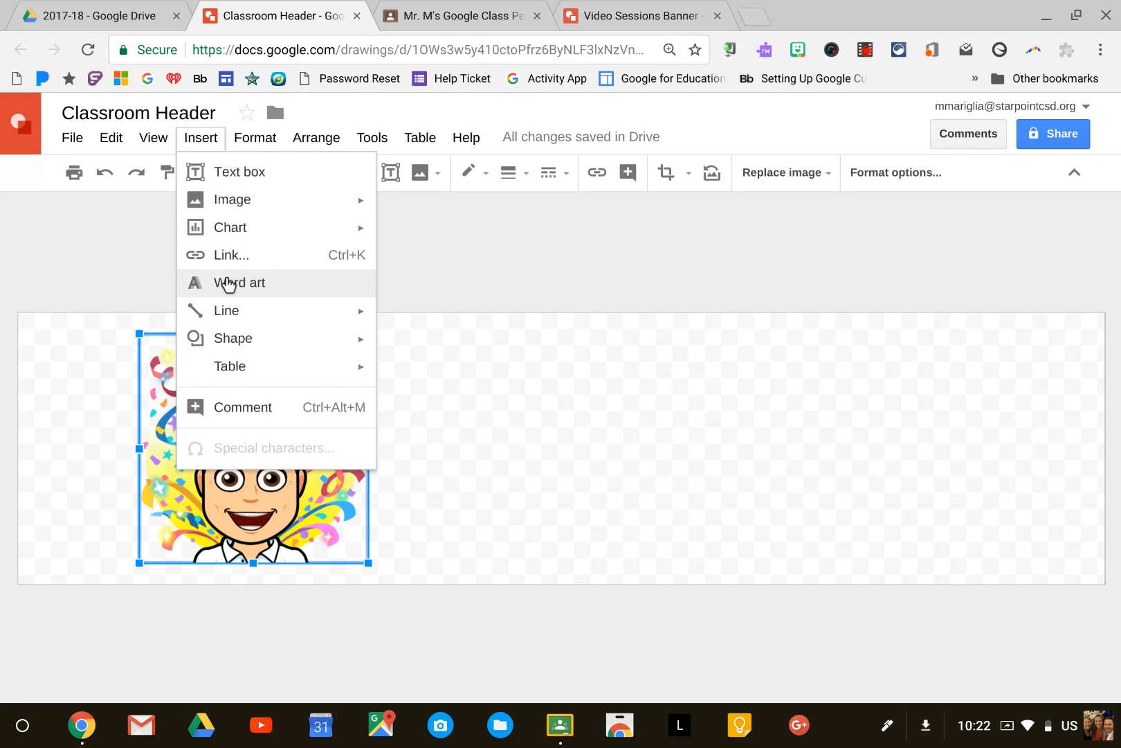
pyautogui.click(228, 283)
pyautogui.write("Welcome to Mr. M's Class!!!")
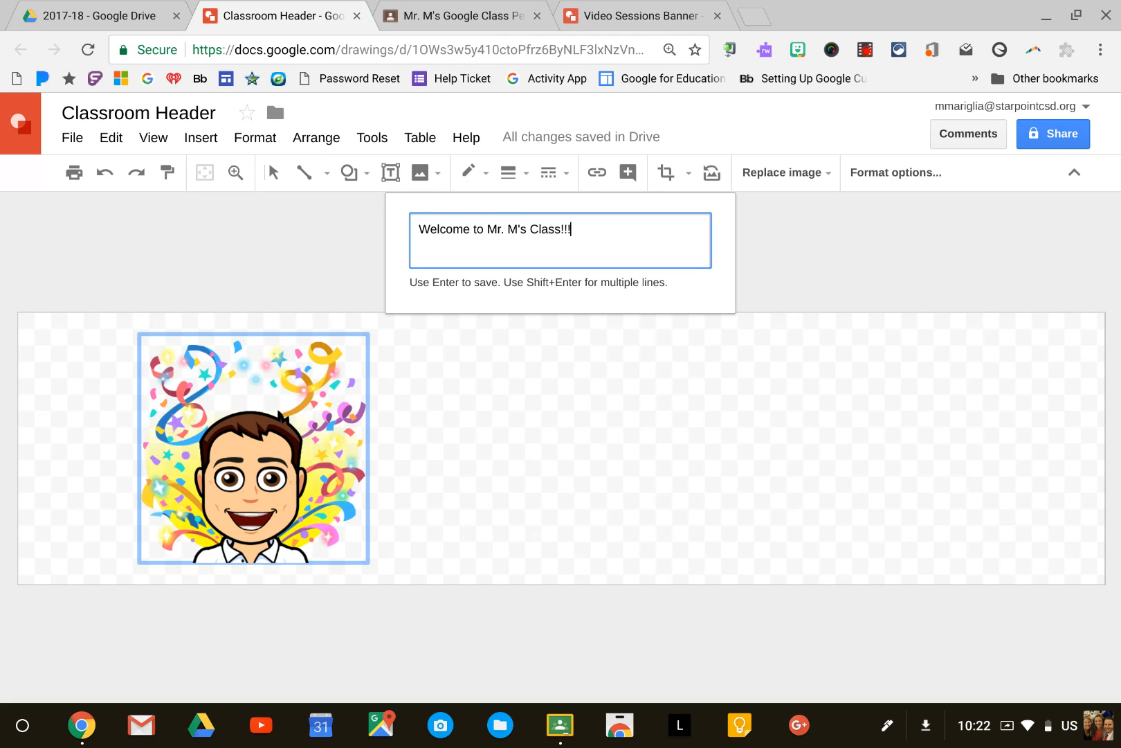
pyautogui.press('Return')
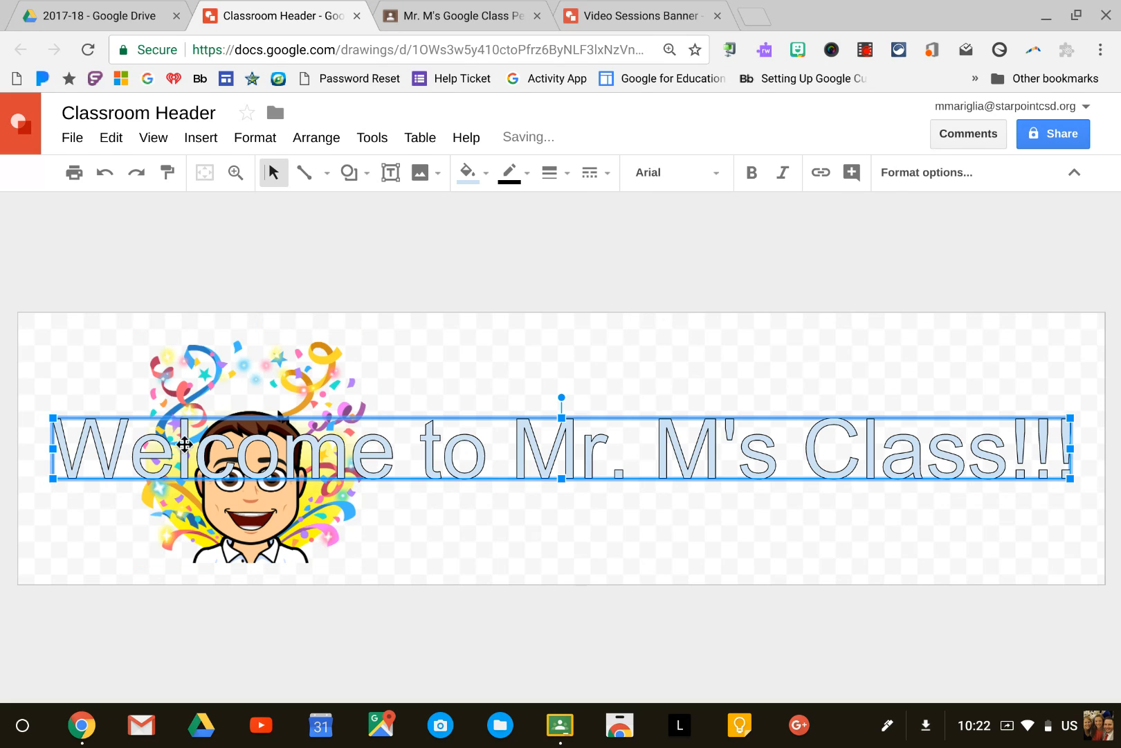
pyautogui.moveTo(51, 440); pyautogui.dragTo(385, 435)
pyautogui.moveTo(643, 418); pyautogui.dragTo(637, 396)
# Step: Give the welcome word art a dark red fill and a golden yellow border
pyautogui.click(468, 172)
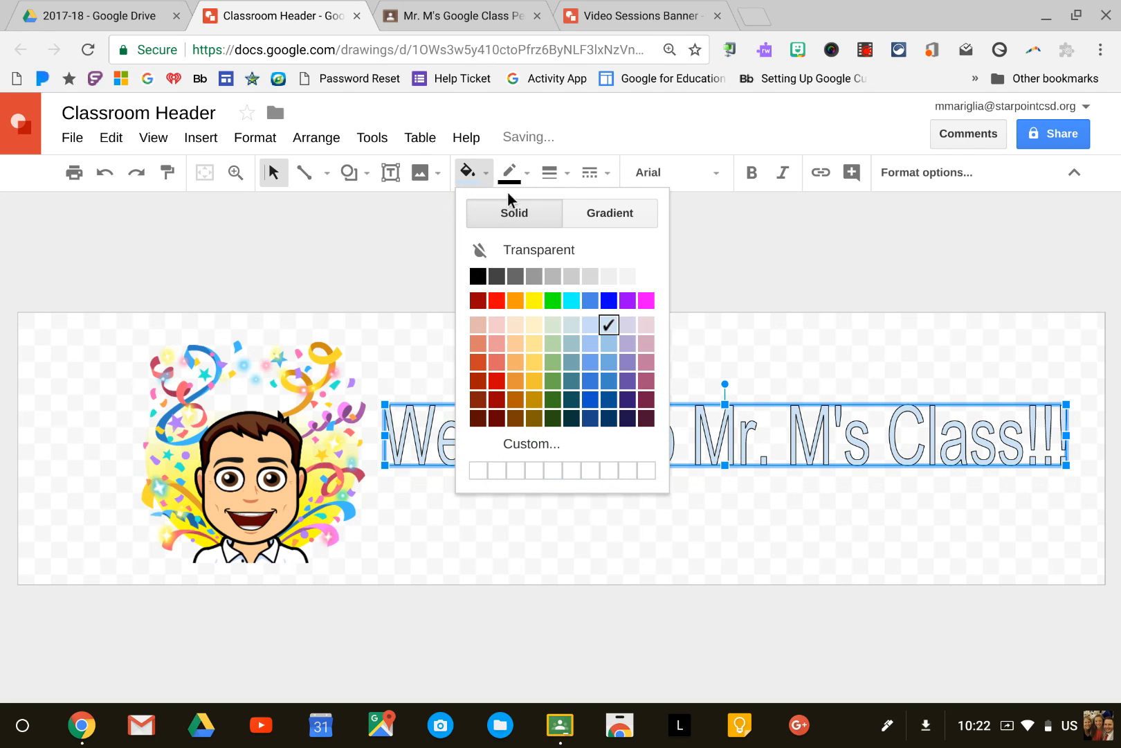
pyautogui.click(474, 299)
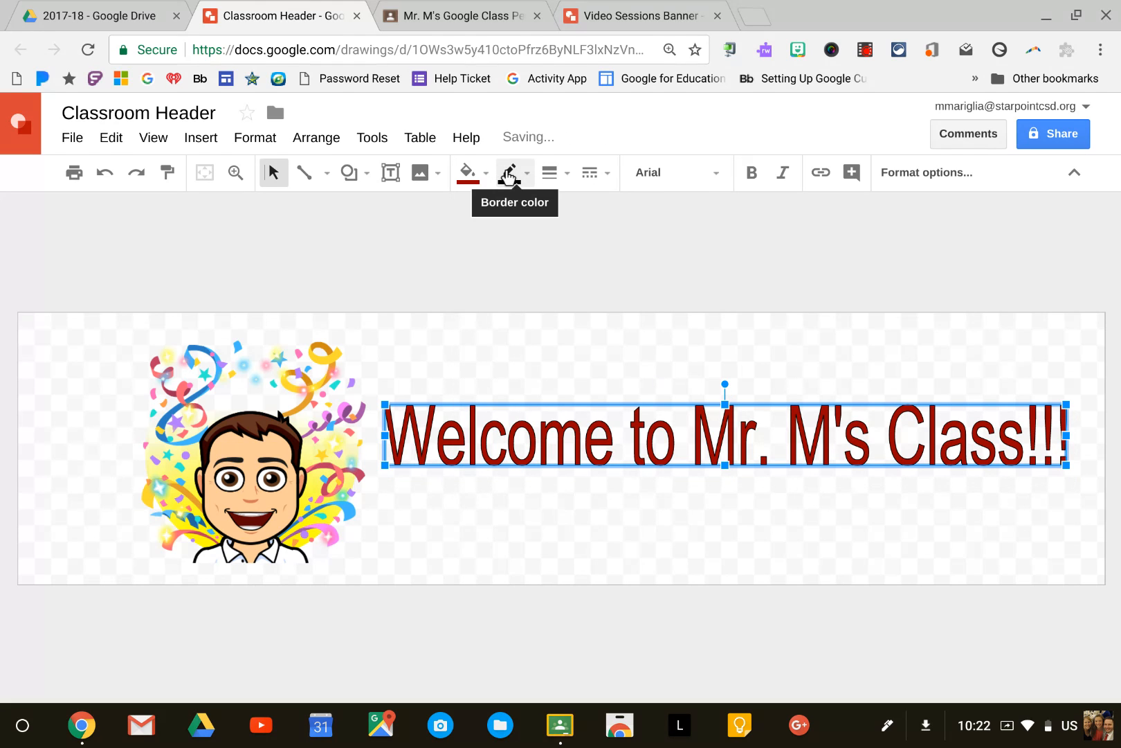
pyautogui.click(512, 175)
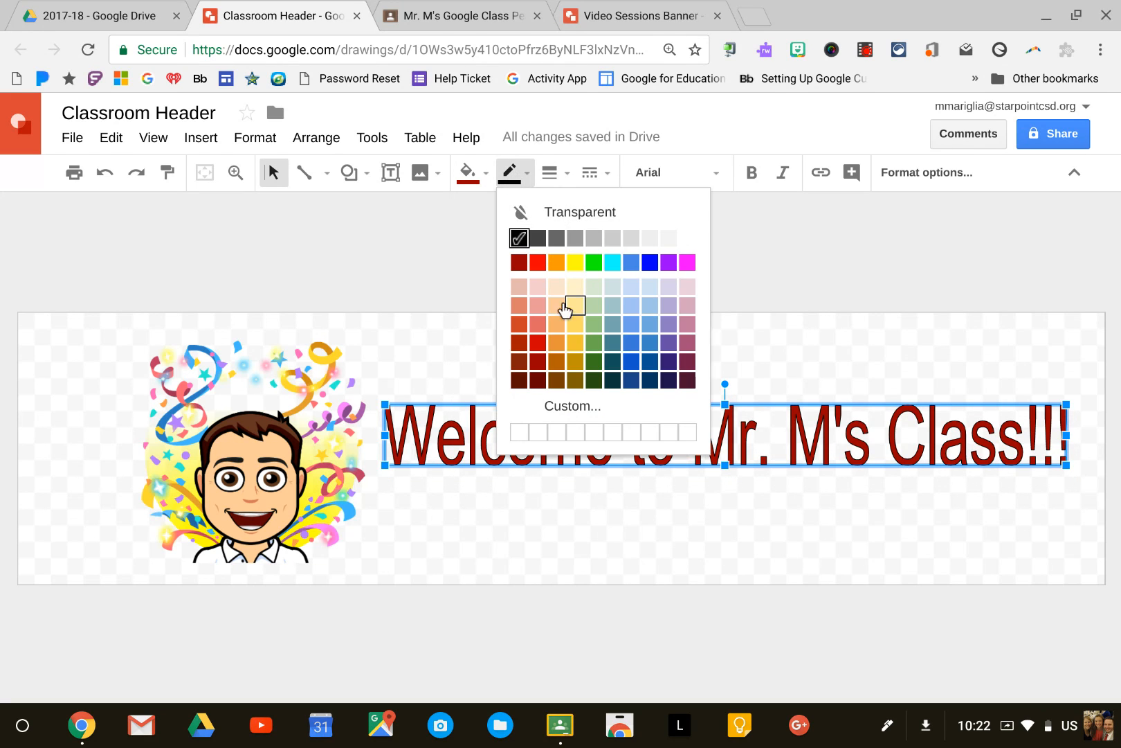
pyautogui.click(566, 342)
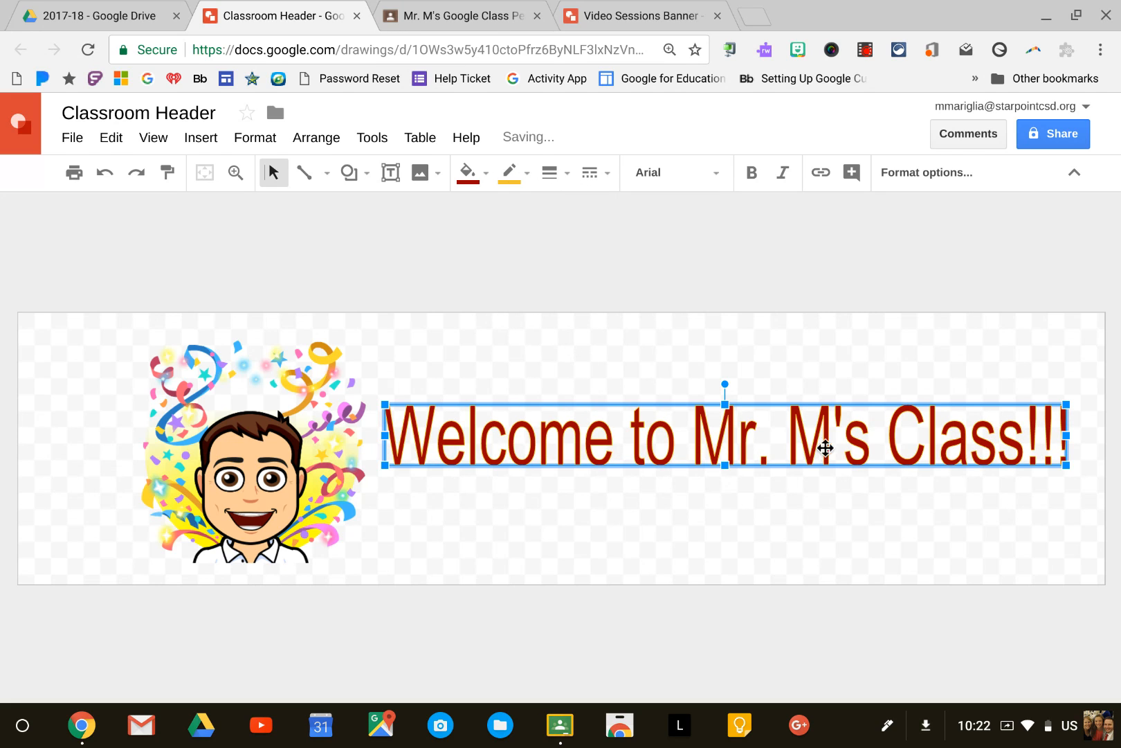
# Step: Stretch the welcome word art downward to make its letters taller and deselect it
pyautogui.moveTo(712, 458); pyautogui.dragTo(711, 495)
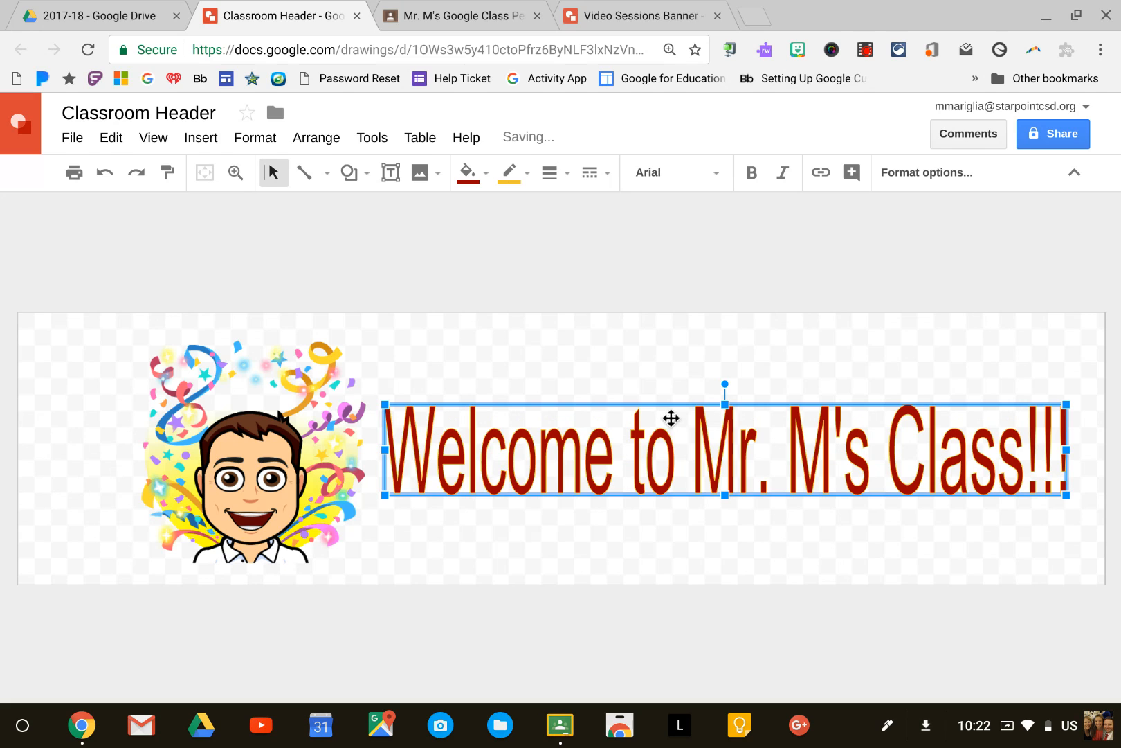
pyautogui.click(579, 256)
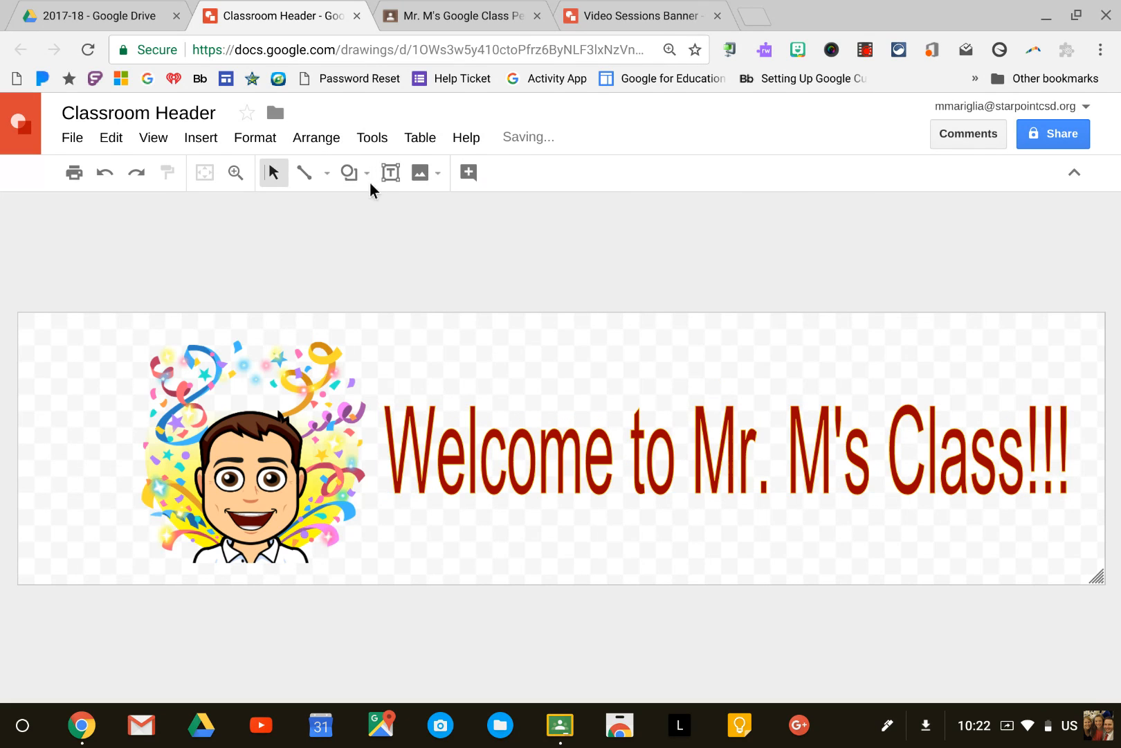
# Step: Draw a large rounded rectangle covering the Bitmoji and the welcome word art, and fill it with bright yellow
pyautogui.click(351, 175)
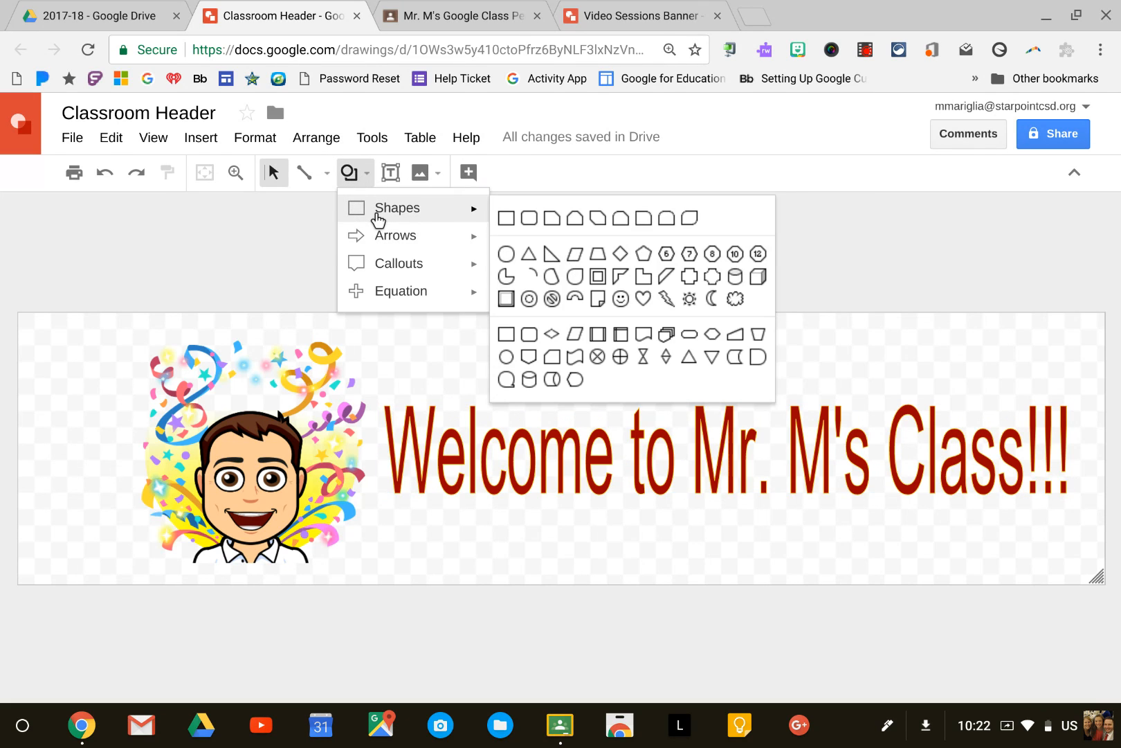
pyautogui.moveTo(436, 223)
pyautogui.click(510, 219)
pyautogui.moveTo(123, 327); pyautogui.dragTo(1069, 563)
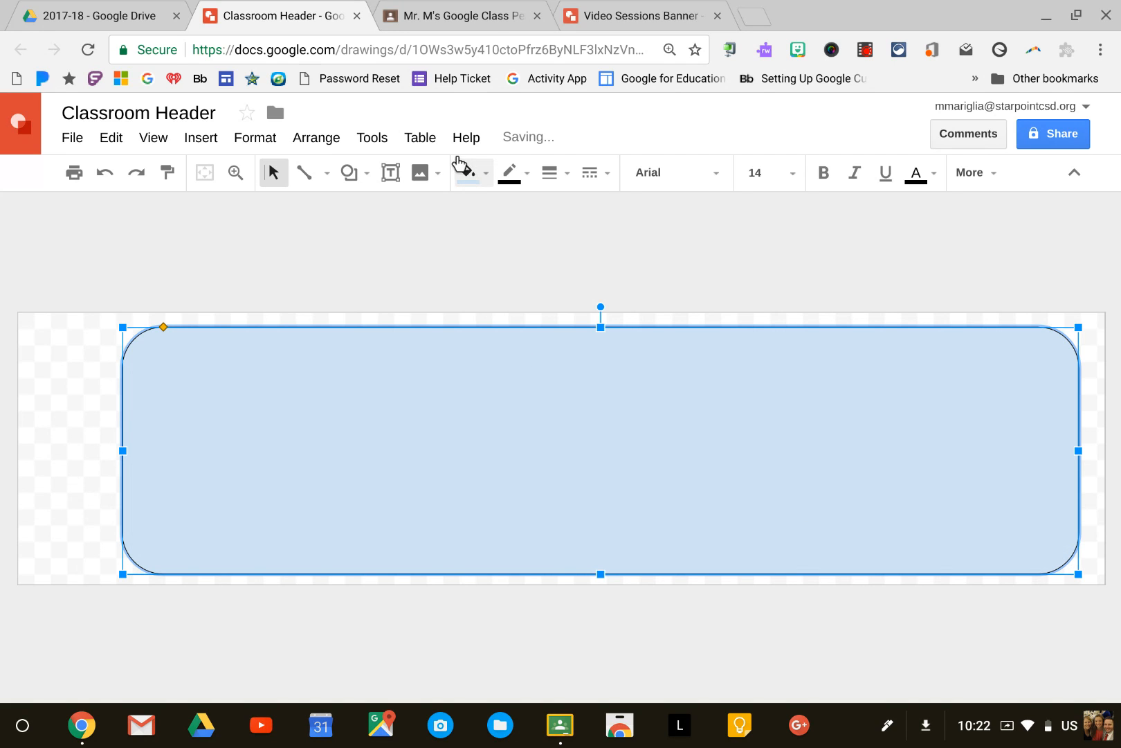
pyautogui.click(470, 173)
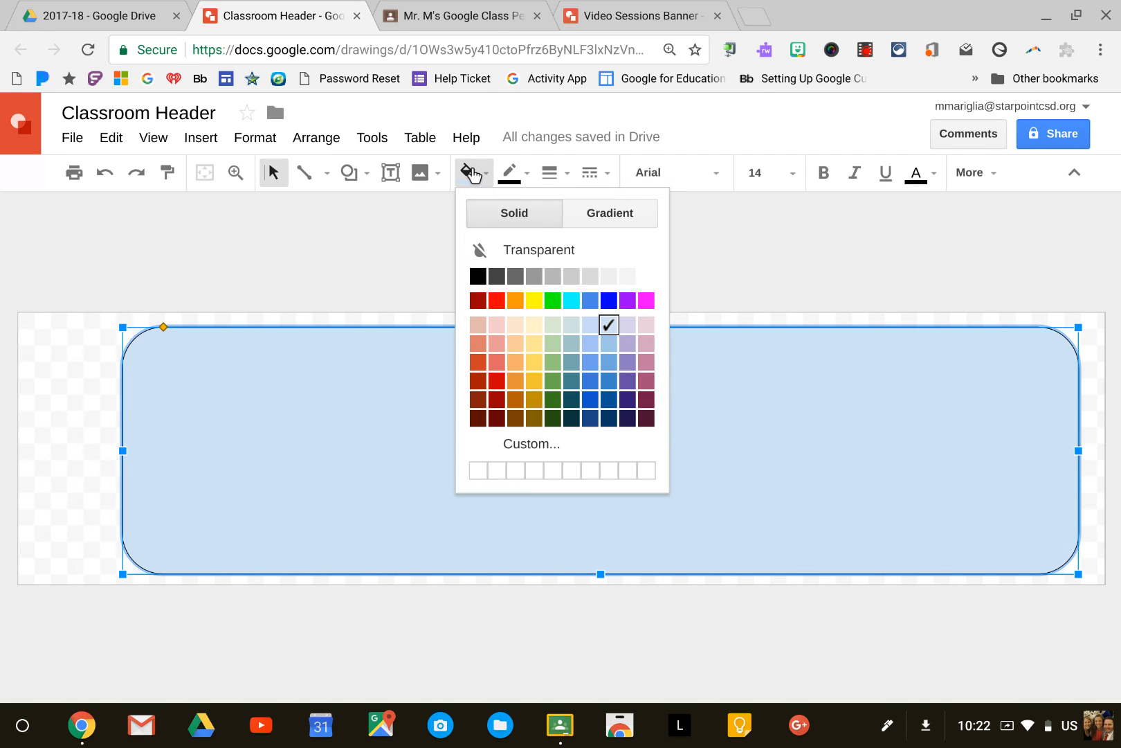
pyautogui.click(531, 300)
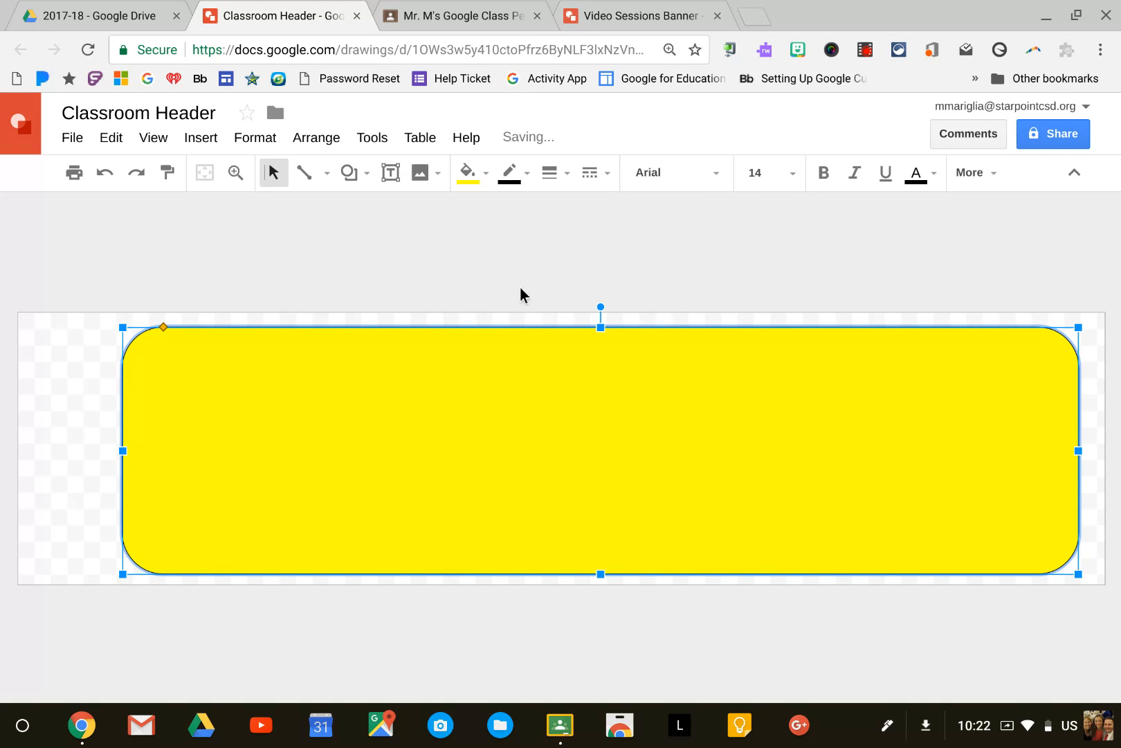
# Step: Send the yellow rounded rectangle to the back, behind the Bitmoji and word art
pyautogui.rightClick(531, 360)
pyautogui.moveTo(614, 502)
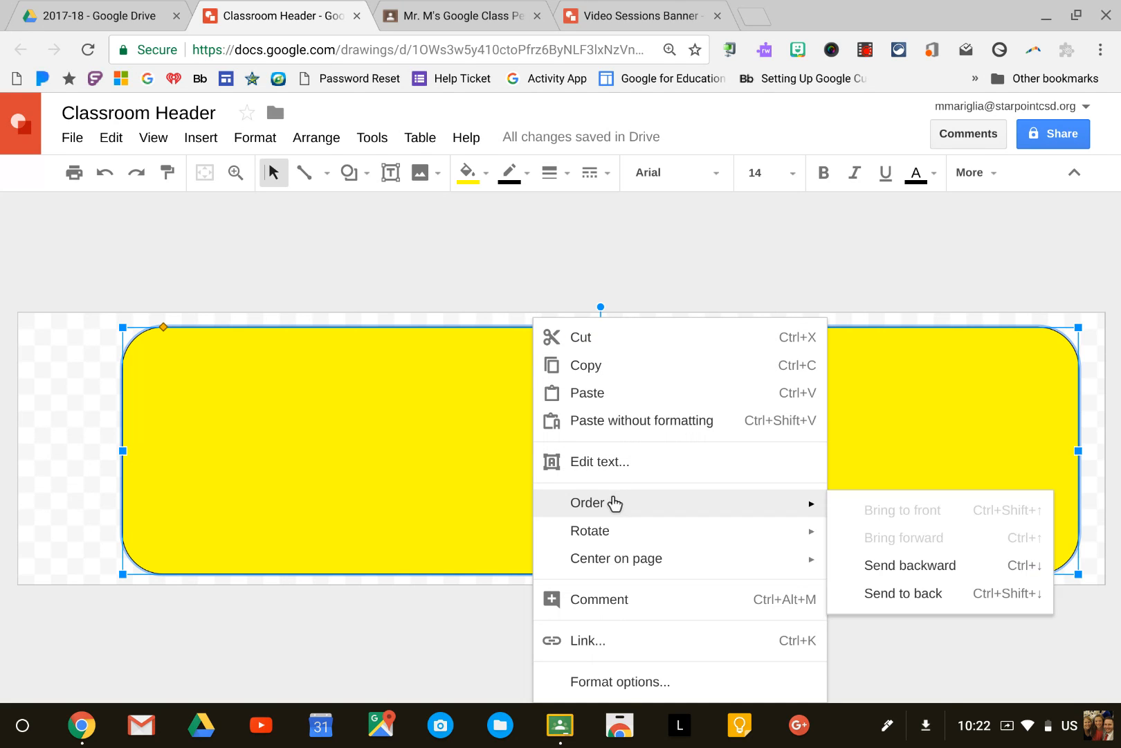
pyautogui.click(879, 589)
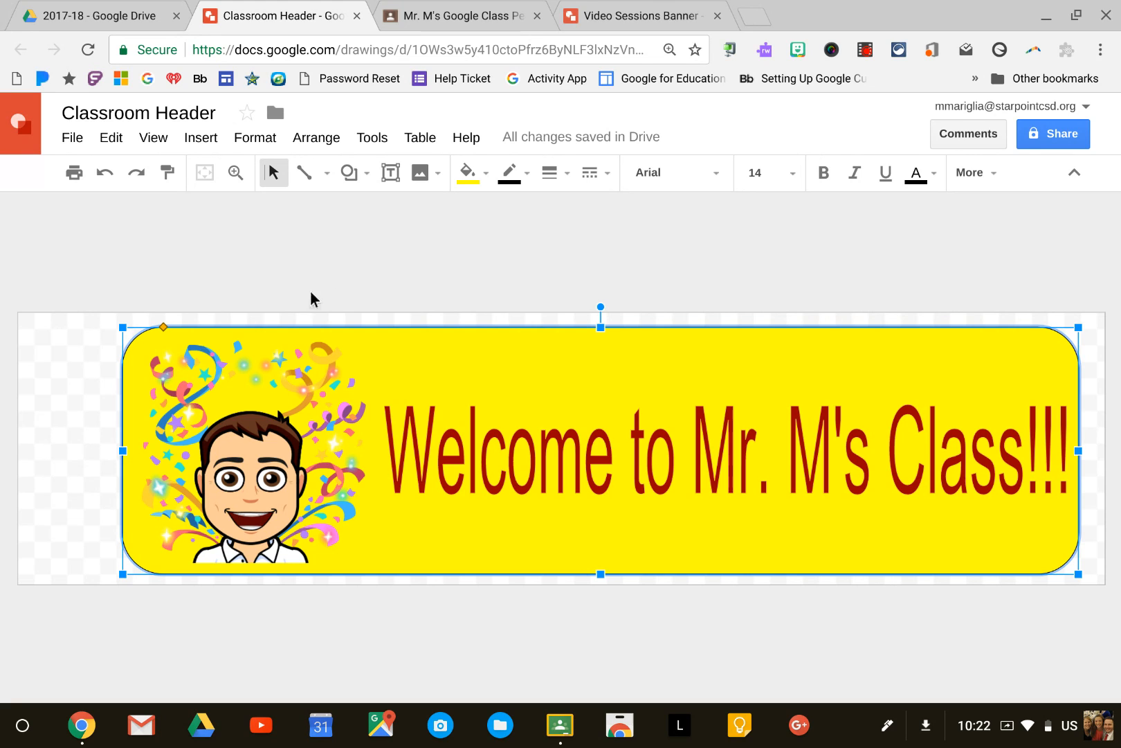
# Step: Shift the Bitmoji, the yellow rectangle and the welcome word art leftward and slightly up, keeping the picture and text inside the rectangle
pyautogui.moveTo(220, 320); pyautogui.dragTo(154, 316)
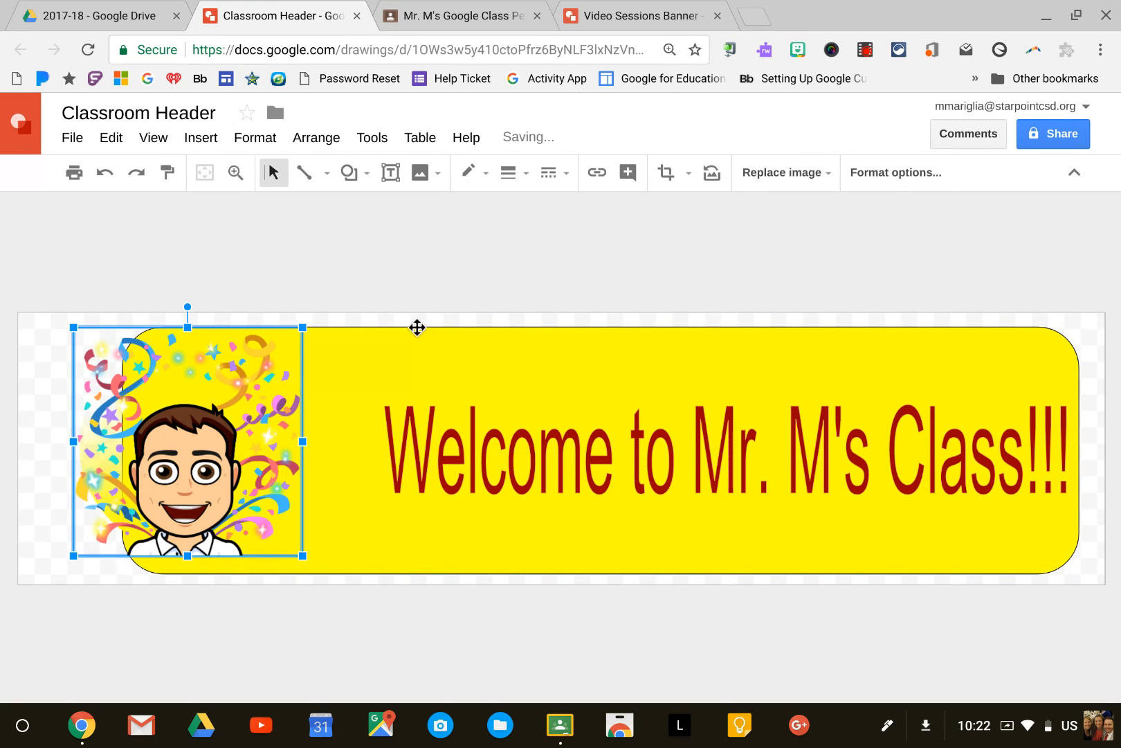
pyautogui.moveTo(415, 326); pyautogui.dragTo(353, 324)
pyautogui.moveTo(564, 447); pyautogui.dragTo(480, 419)
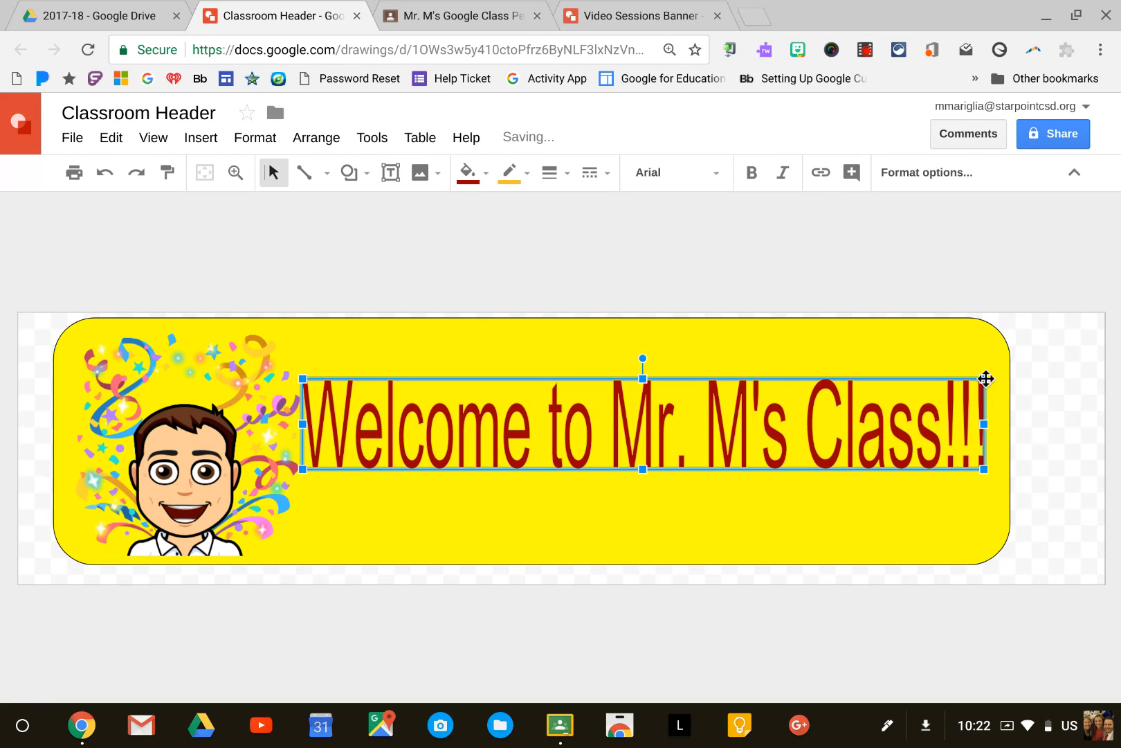
pyautogui.click(868, 244)
# Step: Change the welcome word art's font to Josefin Sans and deselect it
pyautogui.click(732, 418)
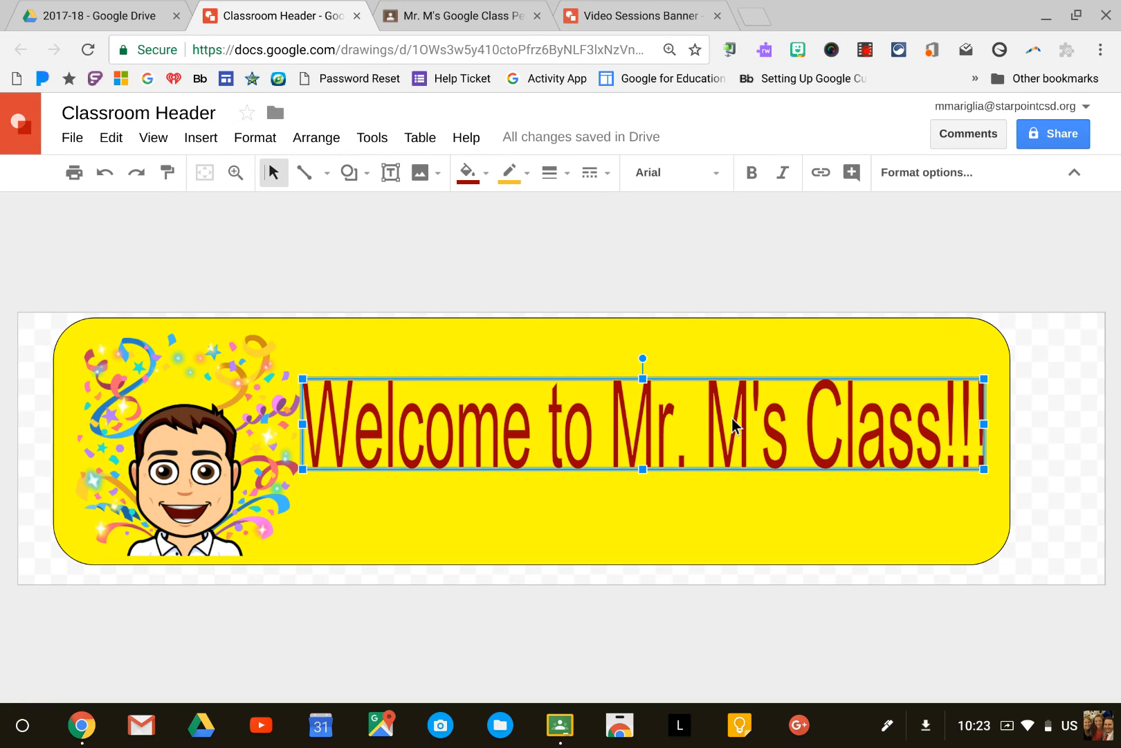
pyautogui.click(671, 173)
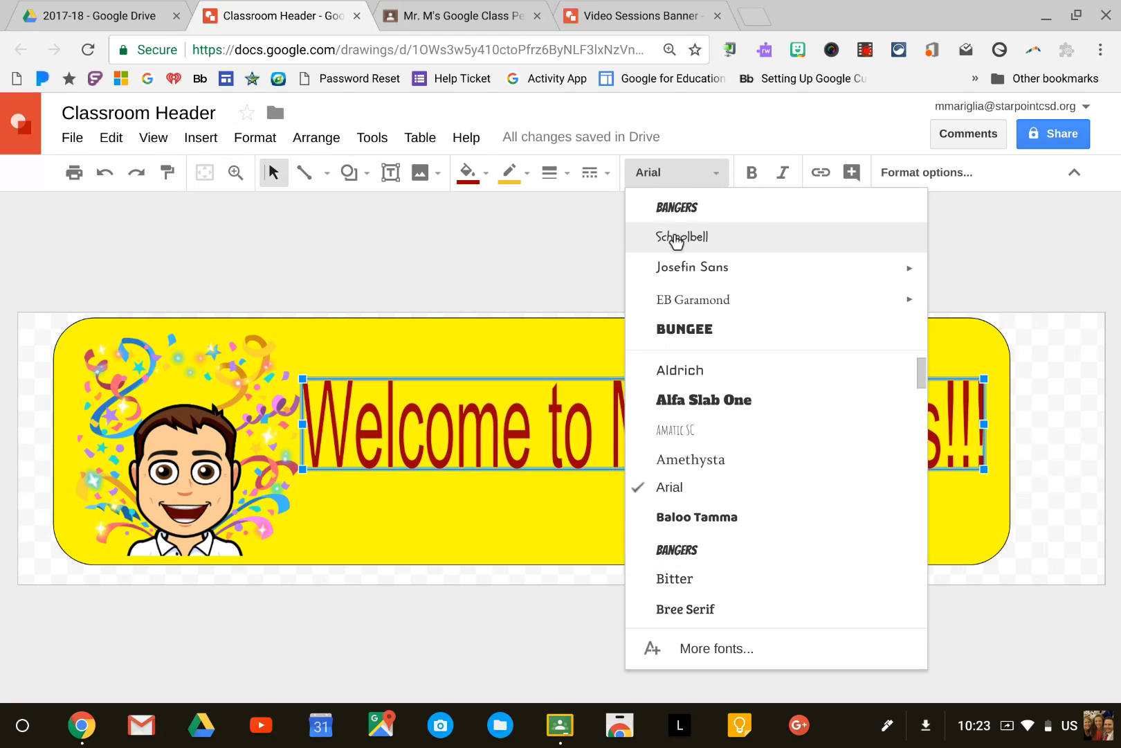
pyautogui.click(669, 268)
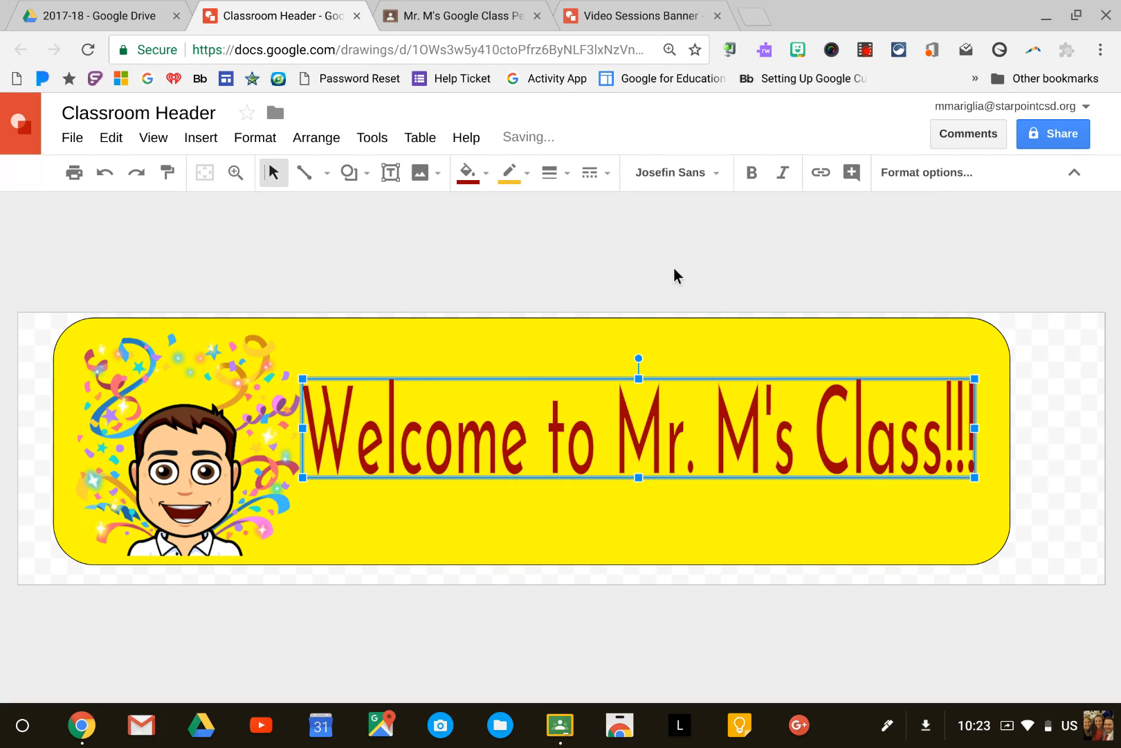
pyautogui.click(637, 228)
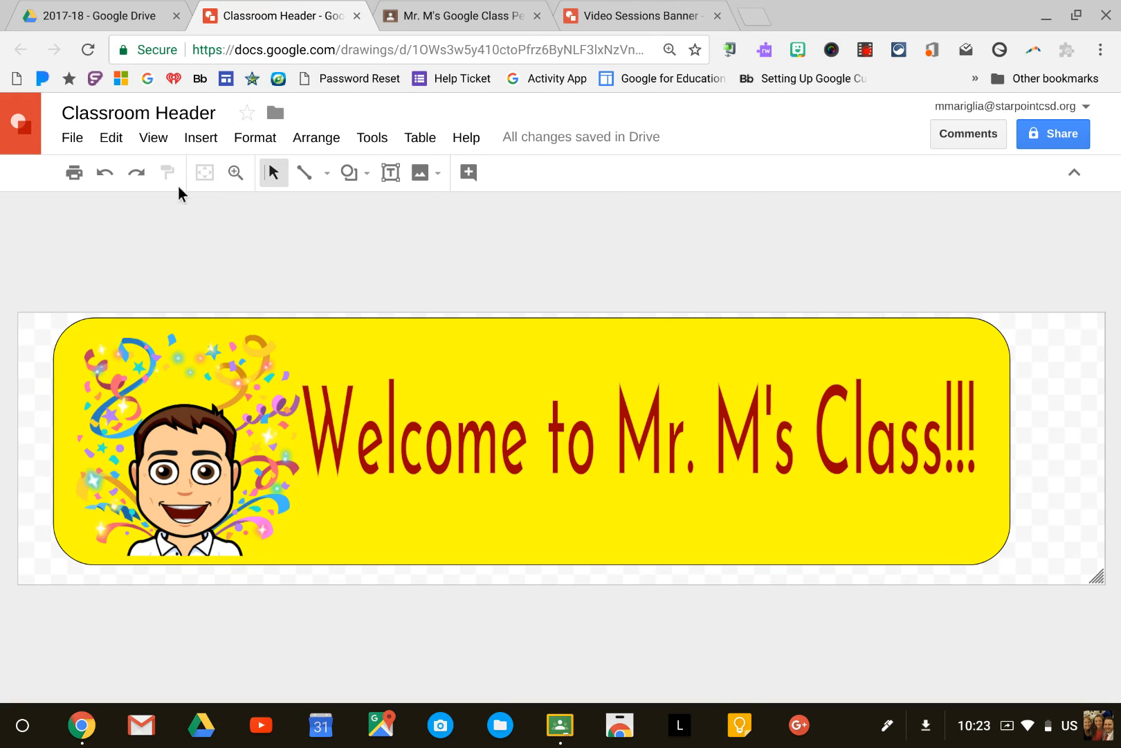
# Step: Download the finished header drawing as a JPEG image (.jpg)
pyautogui.click(72, 139)
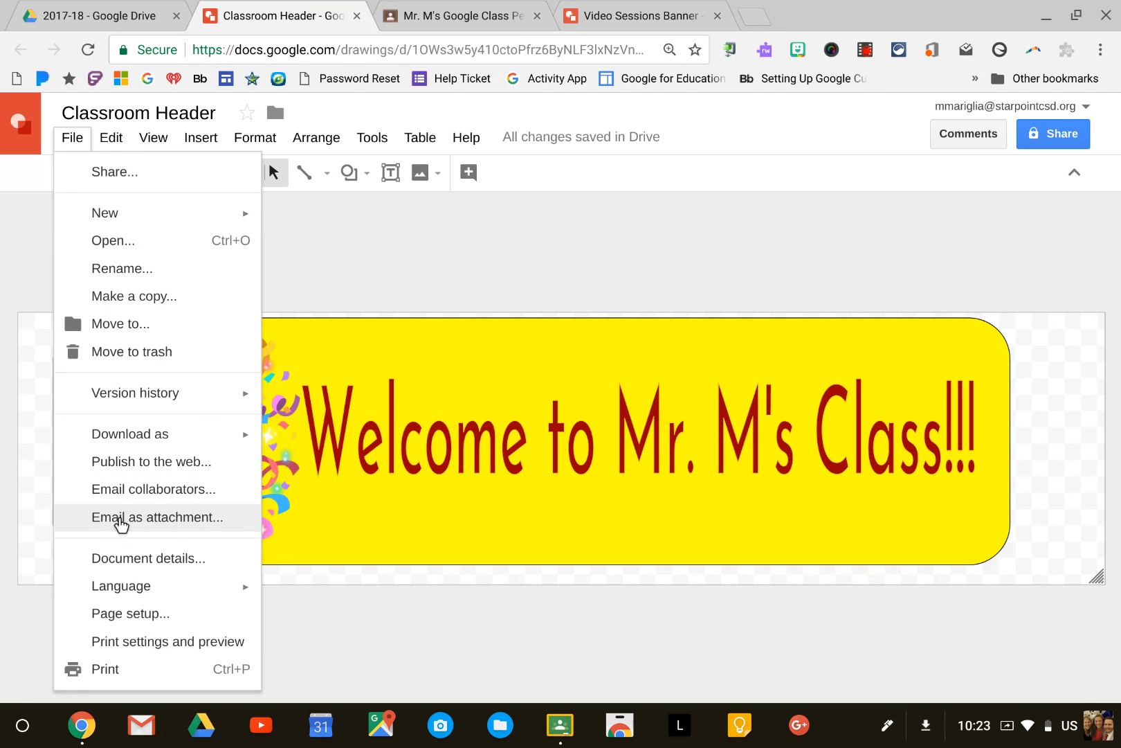
pyautogui.moveTo(132, 439)
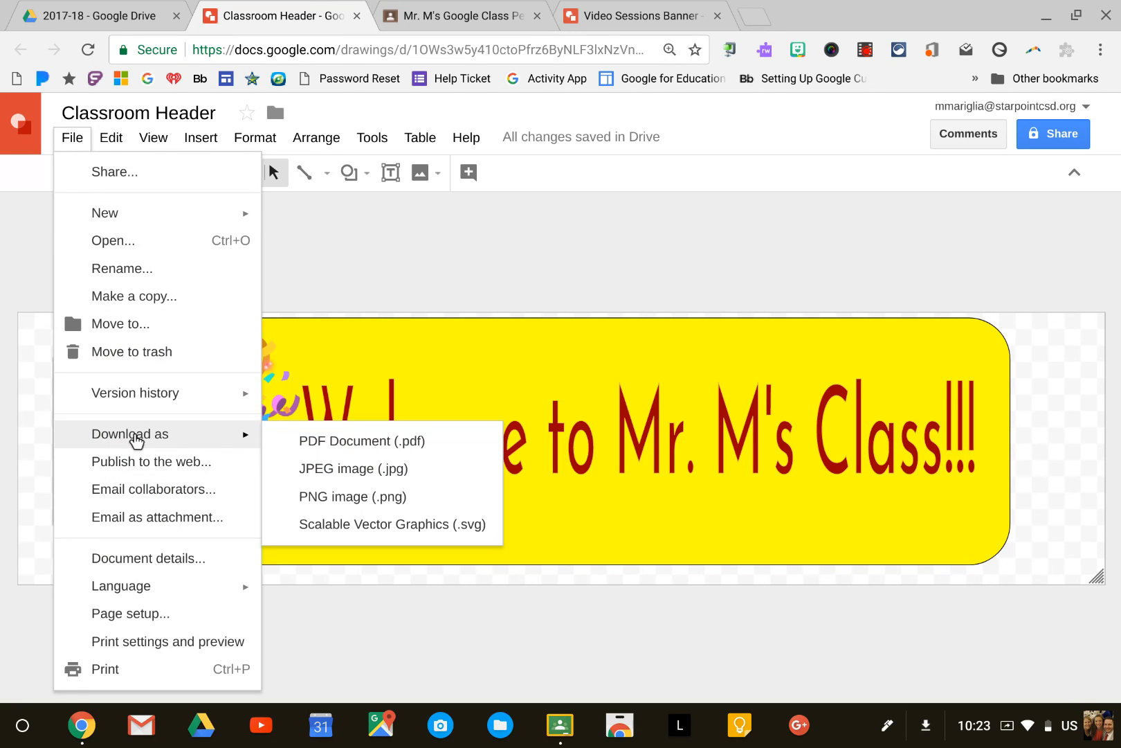
pyautogui.click(325, 471)
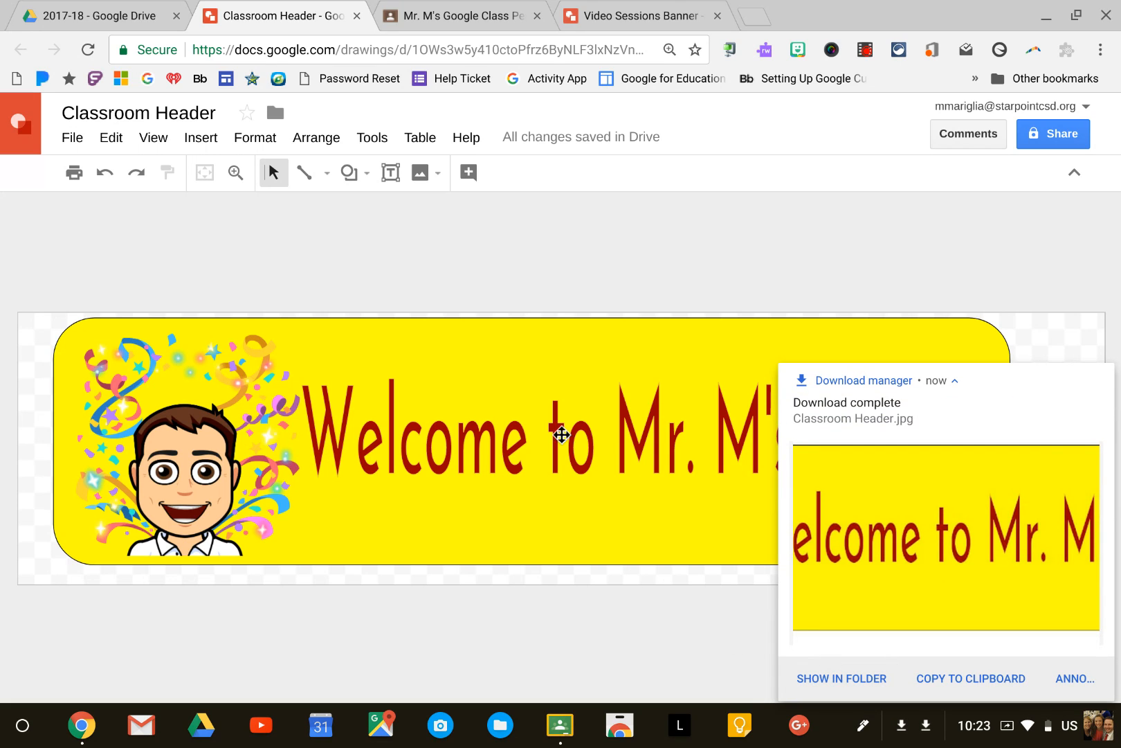
# Step: Switch to the Google Classroom class page and upload Classroom Header.jpg from Downloads as the header photo
pyautogui.click(449, 12)
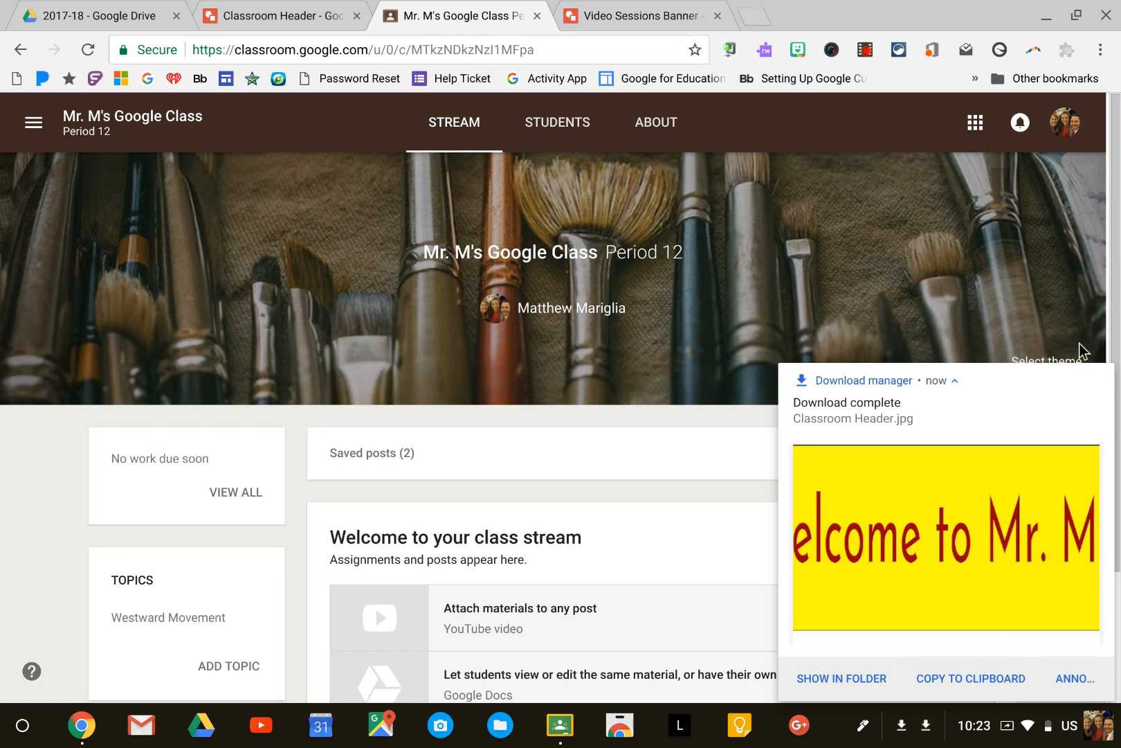
pyautogui.click(1101, 378)
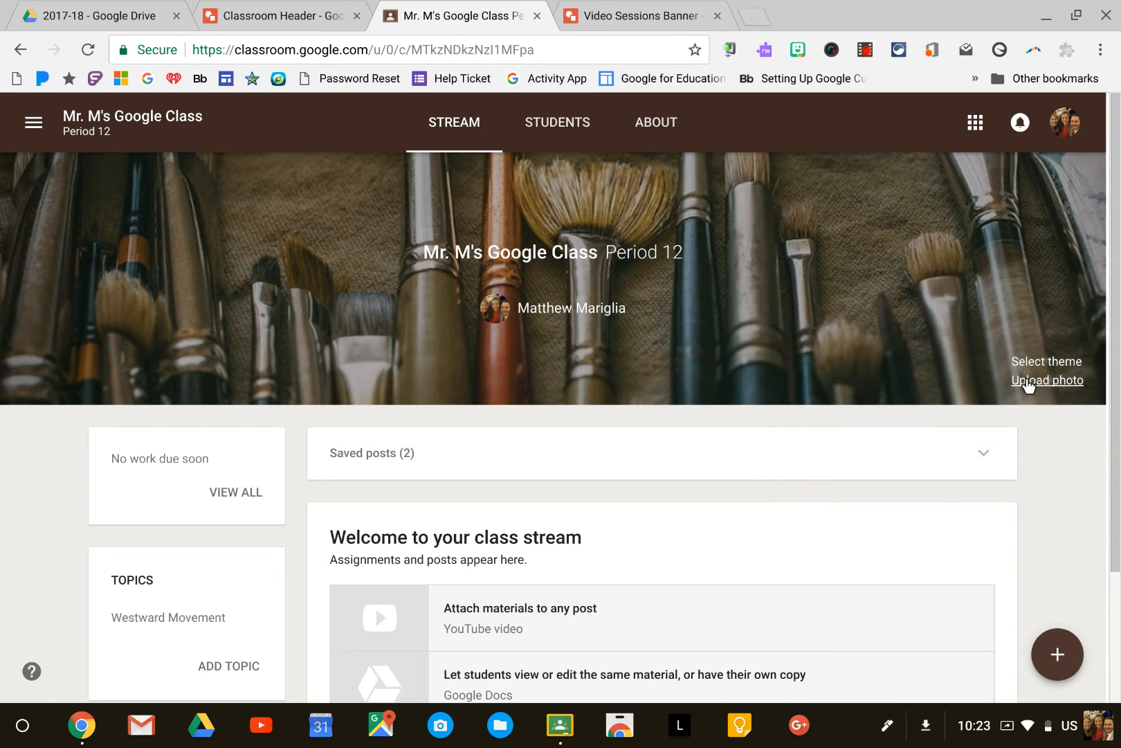
pyautogui.click(1031, 382)
pyautogui.click(558, 504)
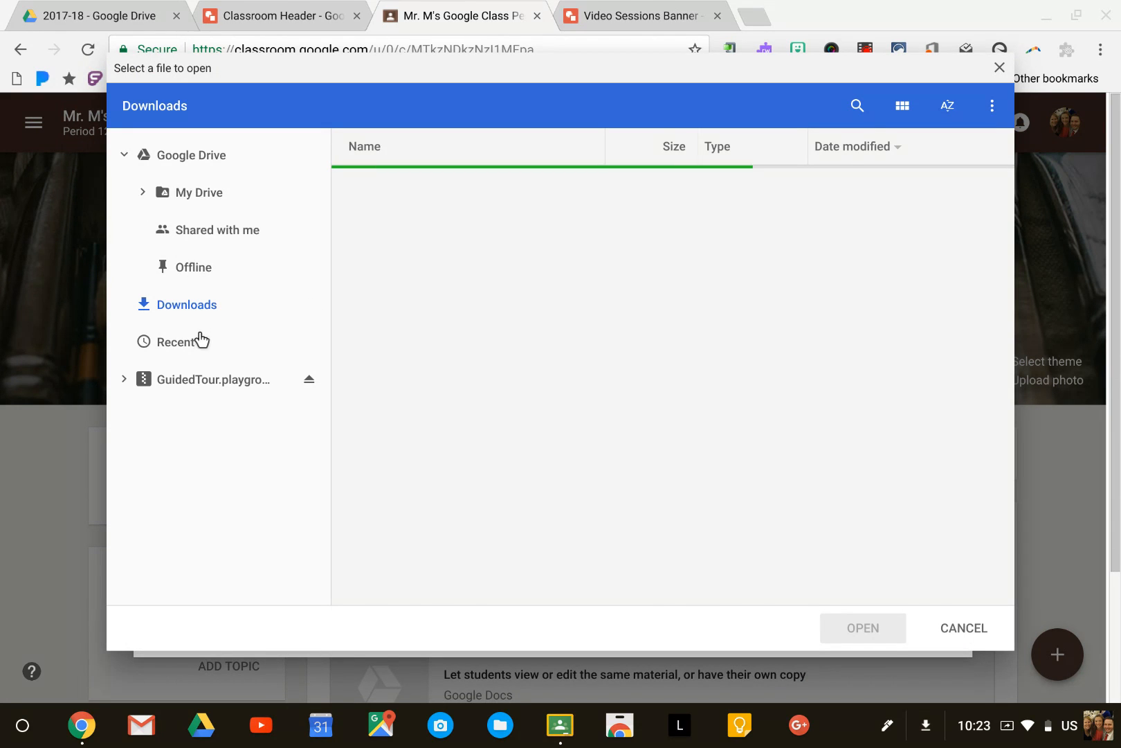
pyautogui.click(458, 178)
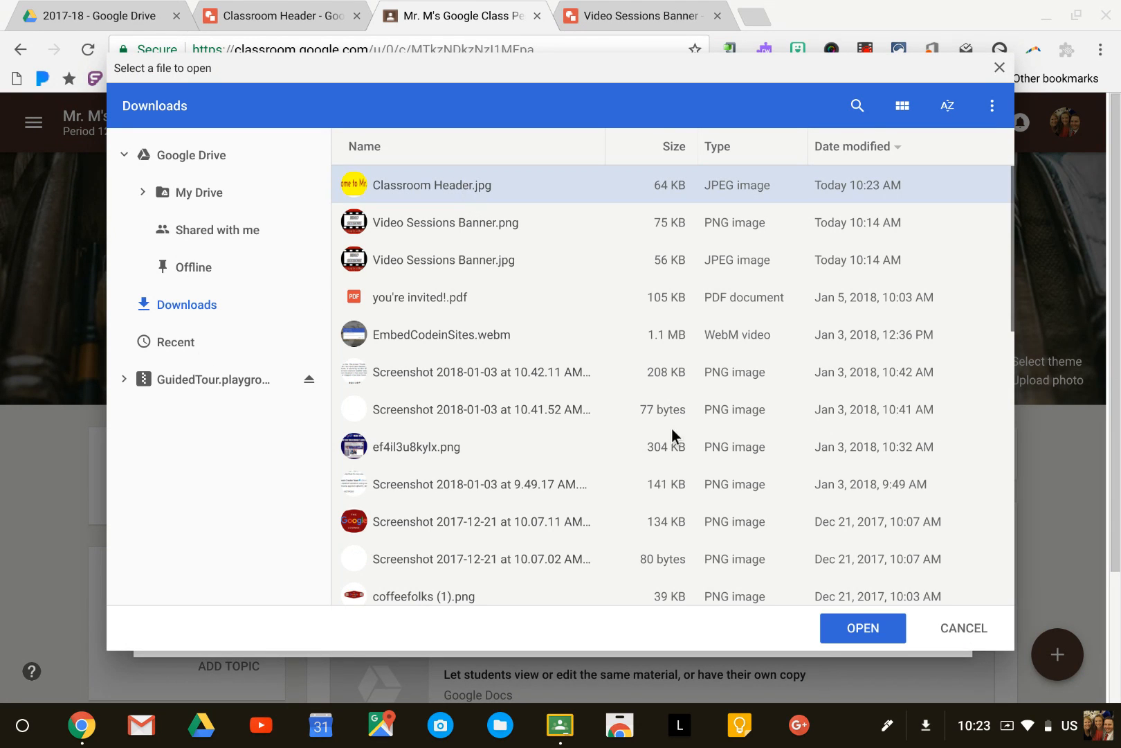
pyautogui.click(856, 630)
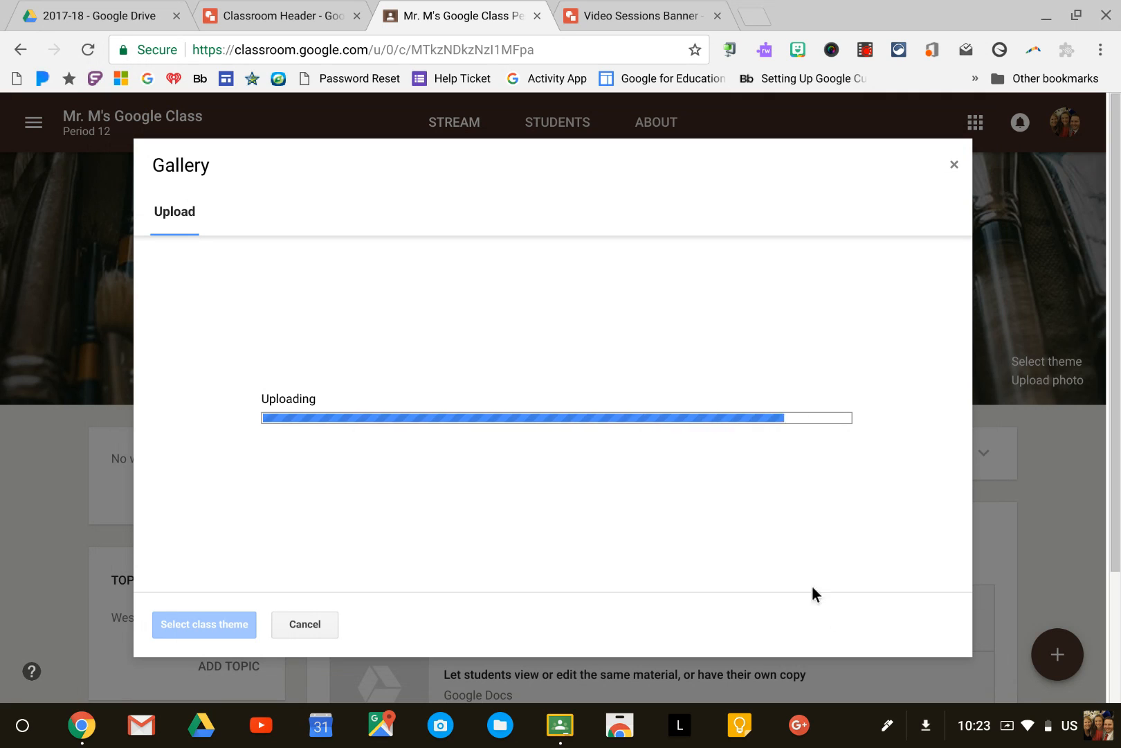
# Step: Adjust the crop region to include the Bitmoji's face and the whole welcome text, and apply it as the class theme
pyautogui.moveTo(623, 455); pyautogui.dragTo(601, 463)
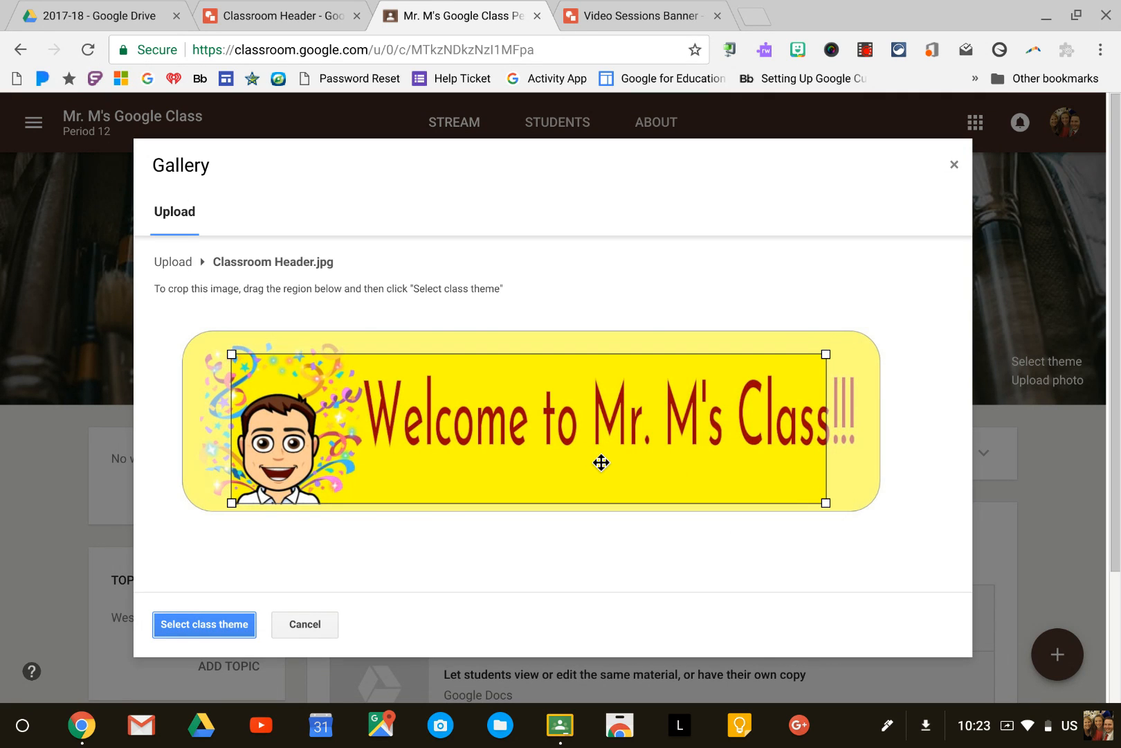
pyautogui.moveTo(808, 483); pyautogui.dragTo(875, 483)
pyautogui.moveTo(626, 472)
pyautogui.mouseDown()
pyautogui.moveTo(614, 461)
pyautogui.moveTo(624, 456)
pyautogui.mouseUp()
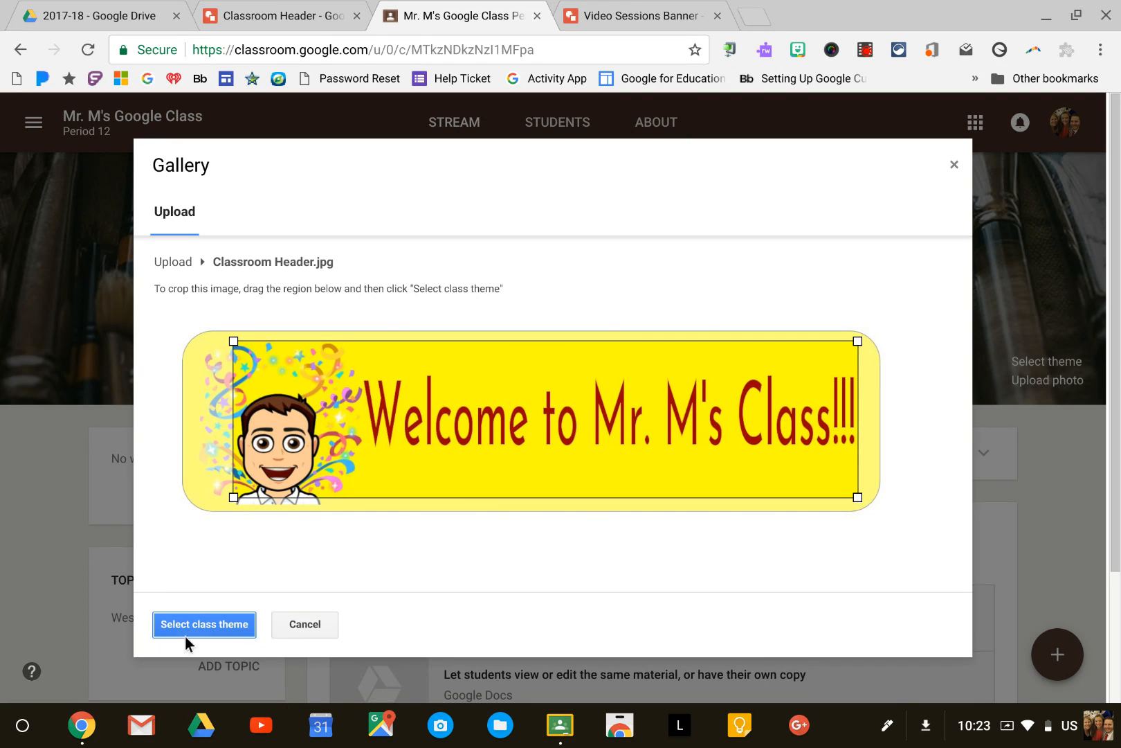
pyautogui.click(203, 624)
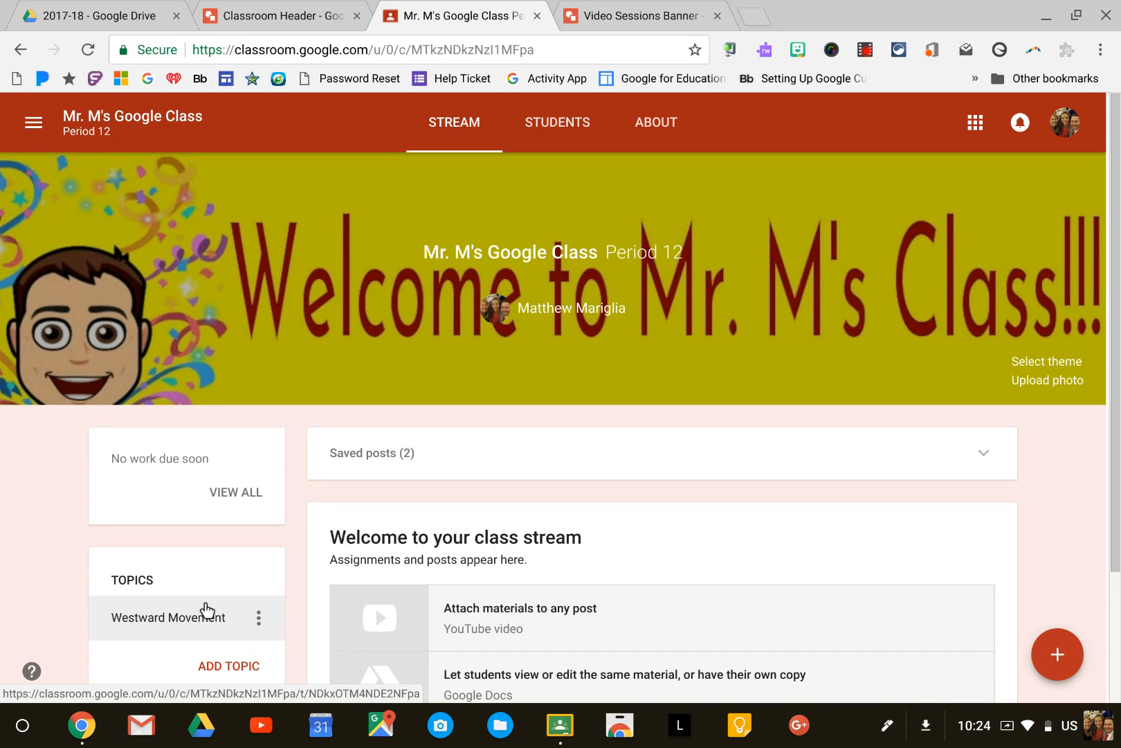
# Step: Switch to the Video Sessions Banner drawing to view its design
pyautogui.click(609, 17)
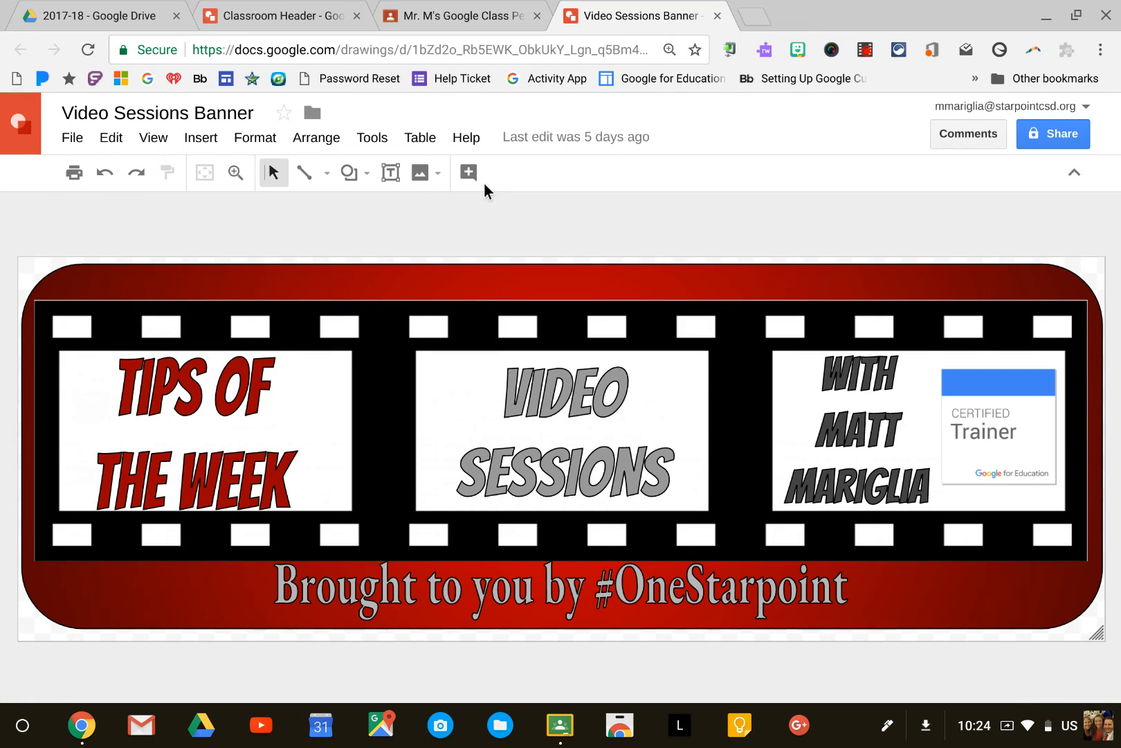